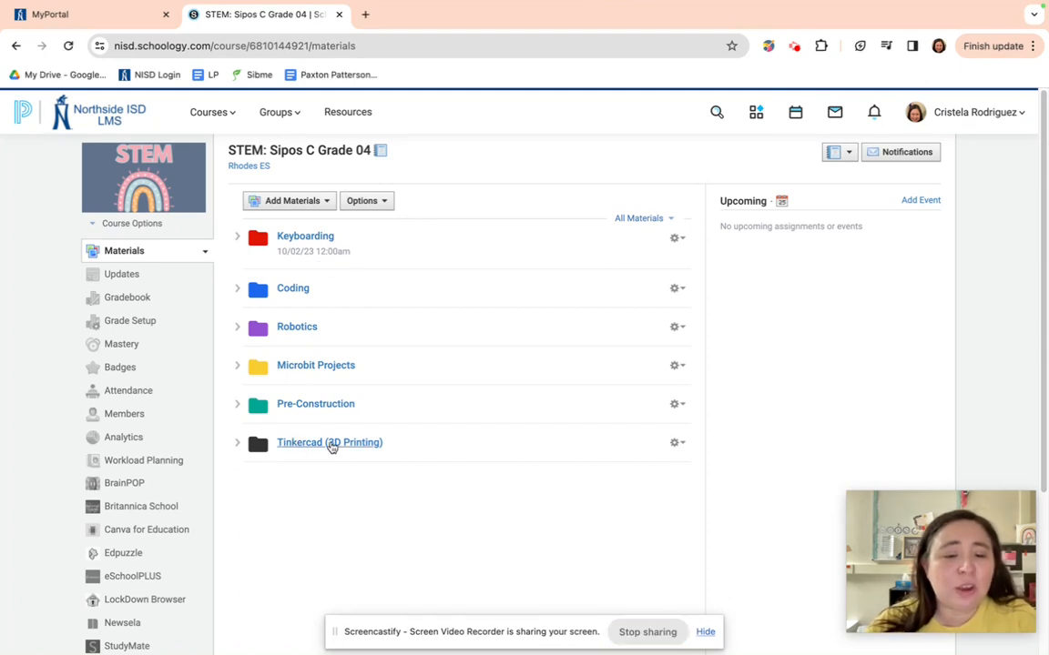
# Open the class link in the Tinkercad (3D Printing) course folder and continue to the Tinkercad join page
pyautogui.click(332, 444)
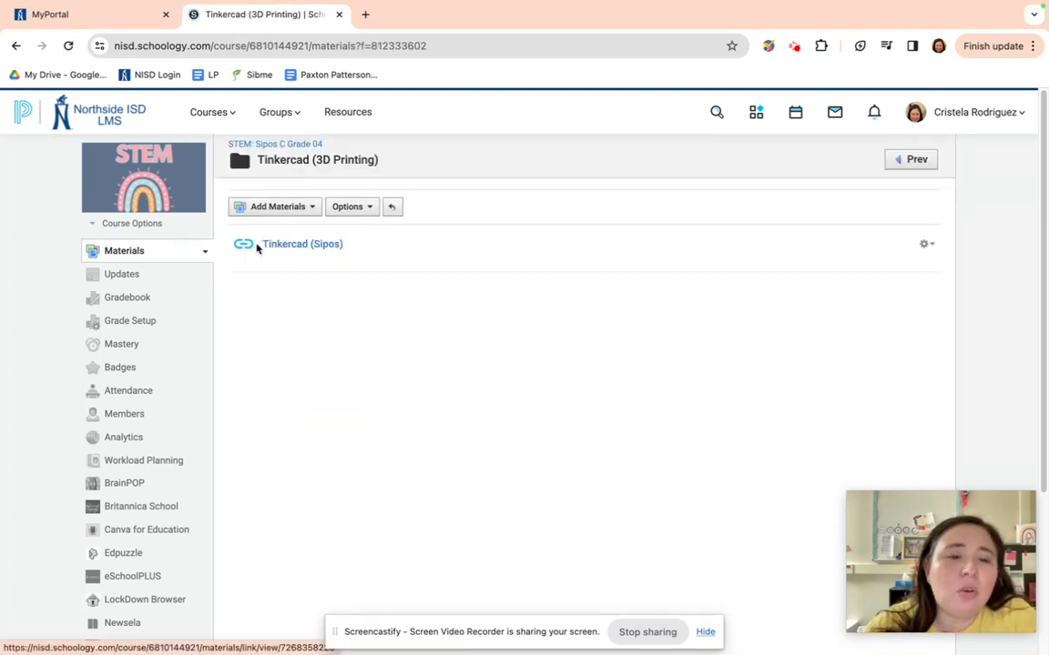
pyautogui.click(316, 248)
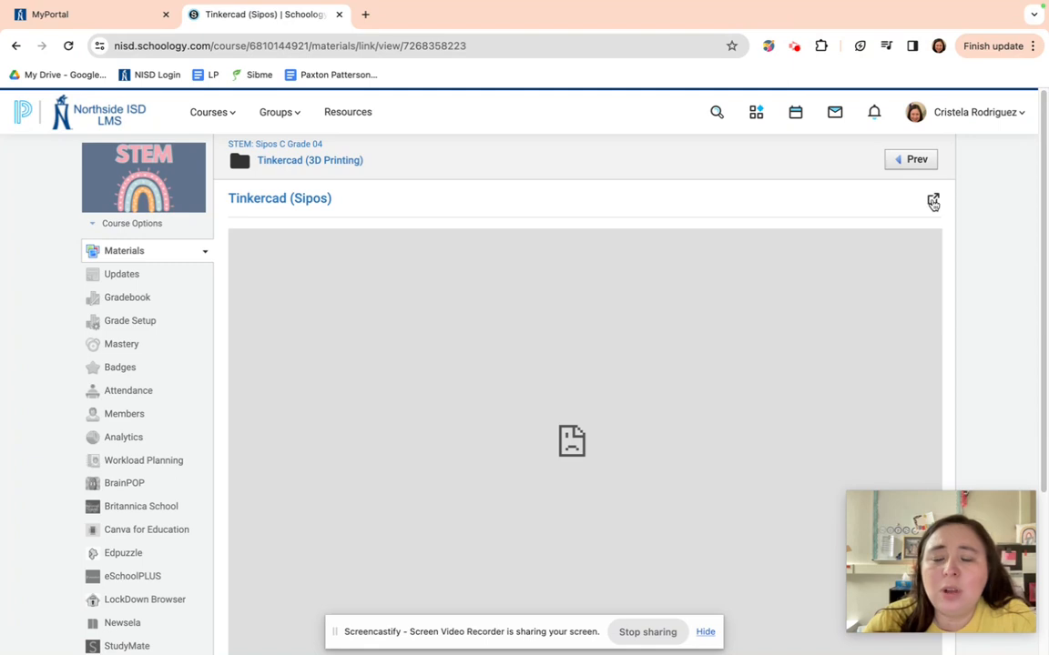
pyautogui.click(933, 202)
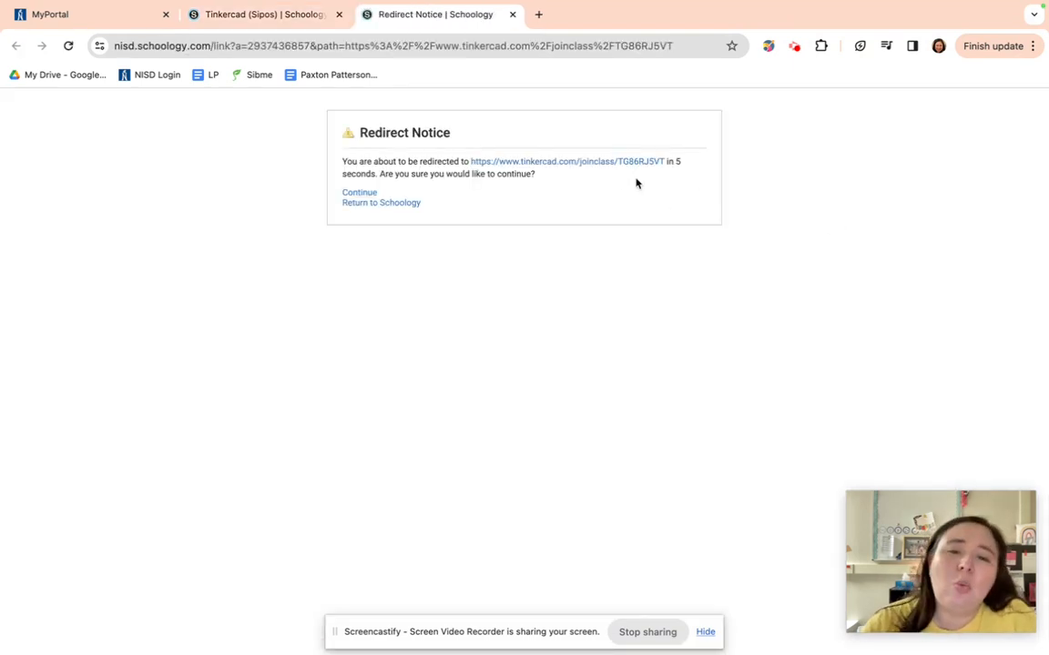
pyautogui.click(596, 162)
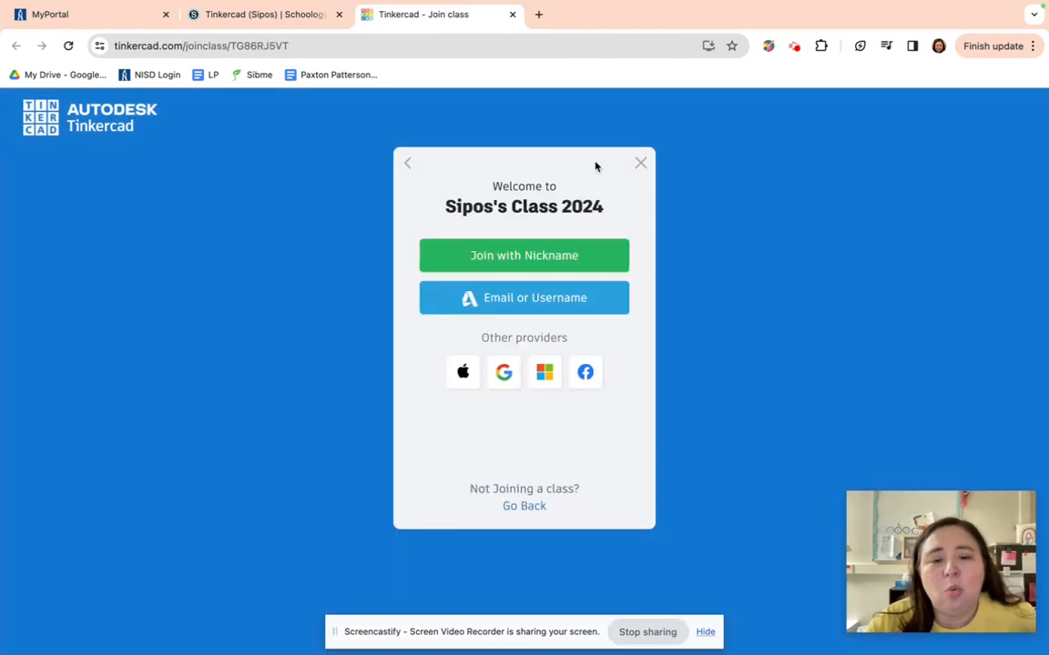
# Join the Tinkercad class by entering the student's nickname
pyautogui.click(508, 261)
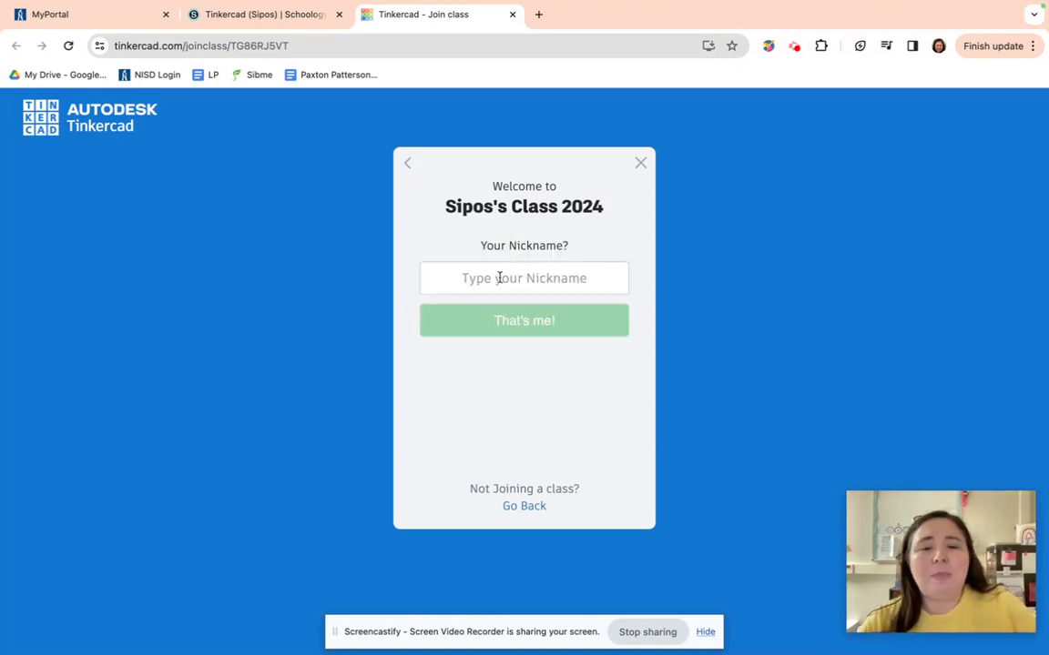
pyautogui.click(498, 277)
pyautogui.write('crissy')
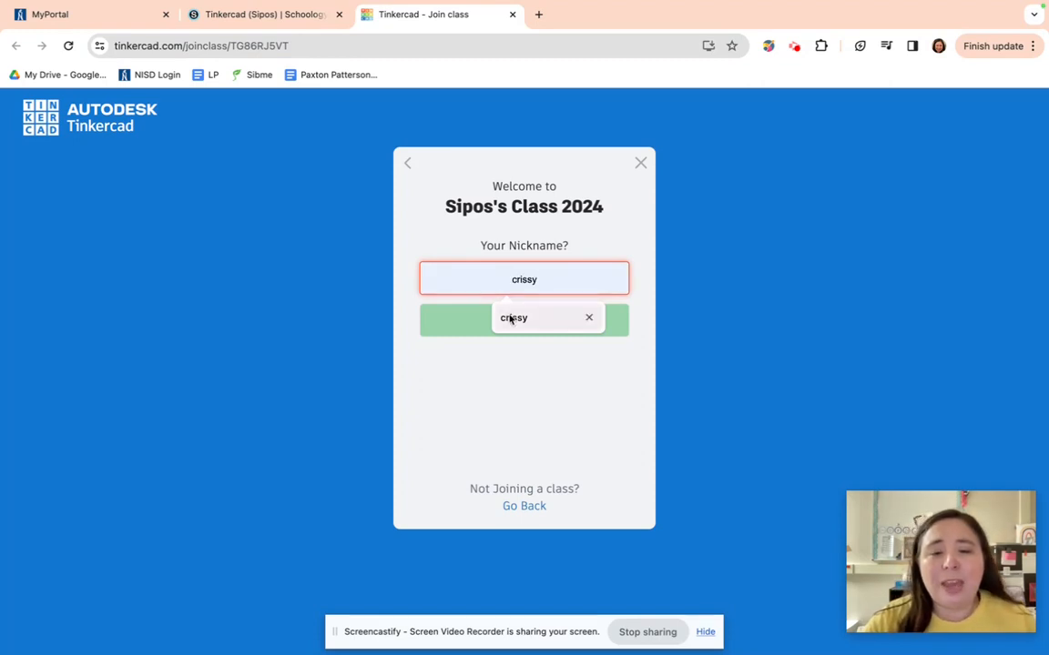
pyautogui.click(512, 318)
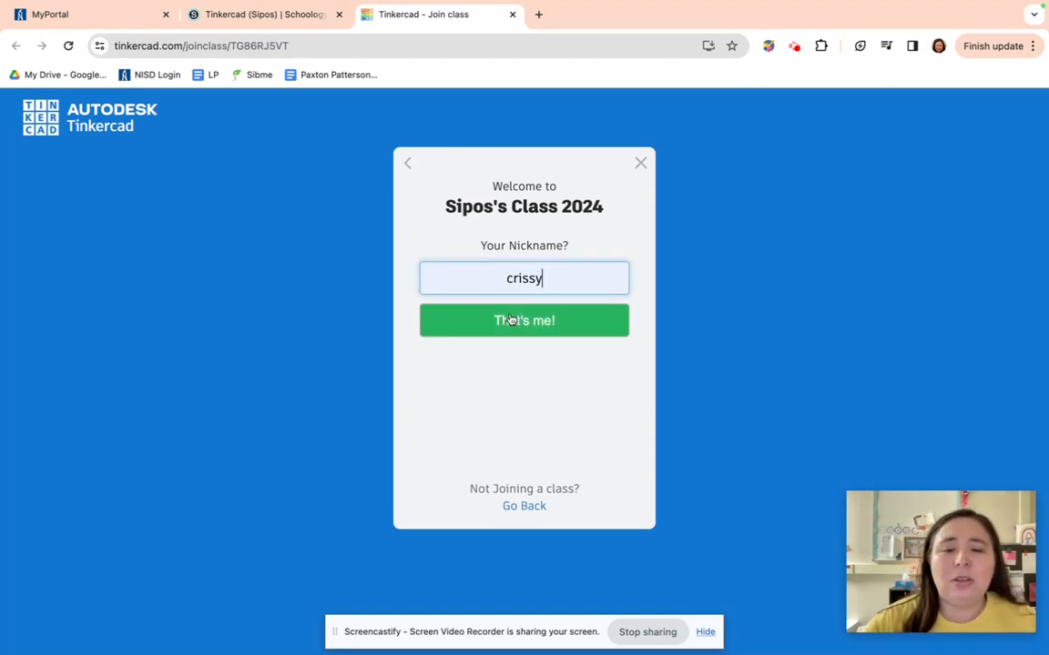
pyautogui.click(510, 321)
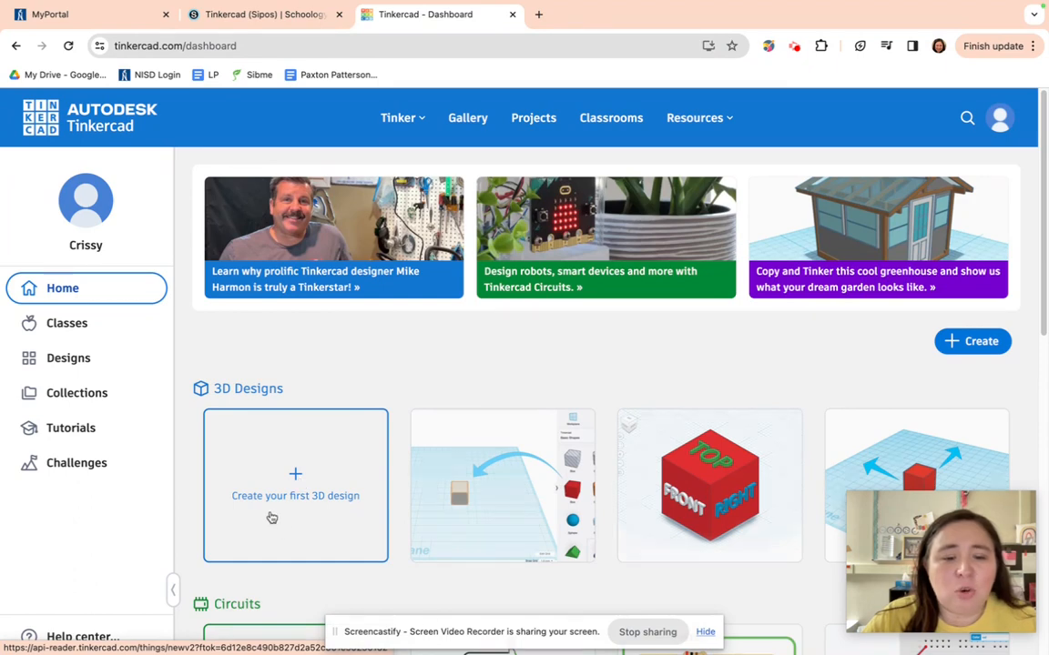
# Create a new 3D design and place a red solid box near the middle of the workplane
pyautogui.click(295, 476)
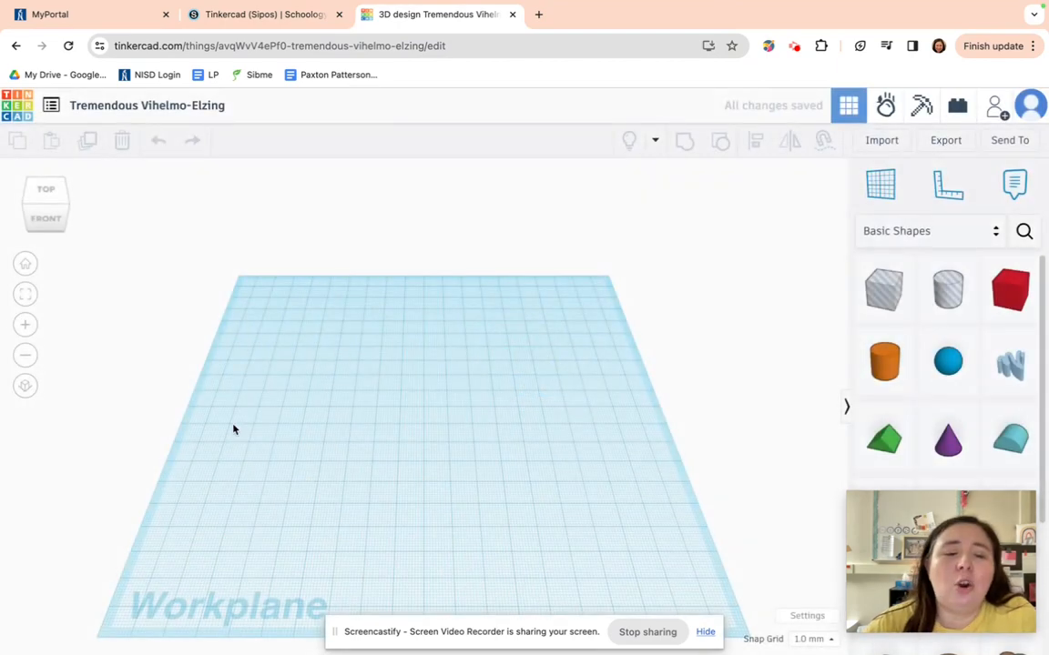
pyautogui.click(48, 199)
pyautogui.moveTo(49, 200)
pyautogui.mouseDown()
pyautogui.moveTo(54, 188)
pyautogui.moveTo(51, 202)
pyautogui.mouseUp()
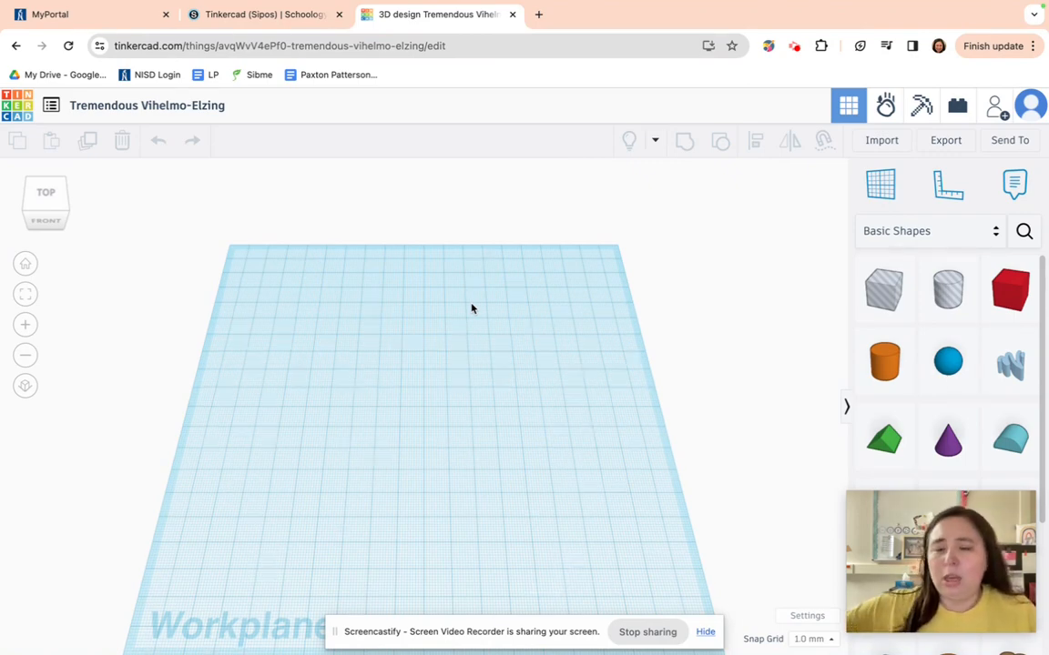
pyautogui.click(998, 298)
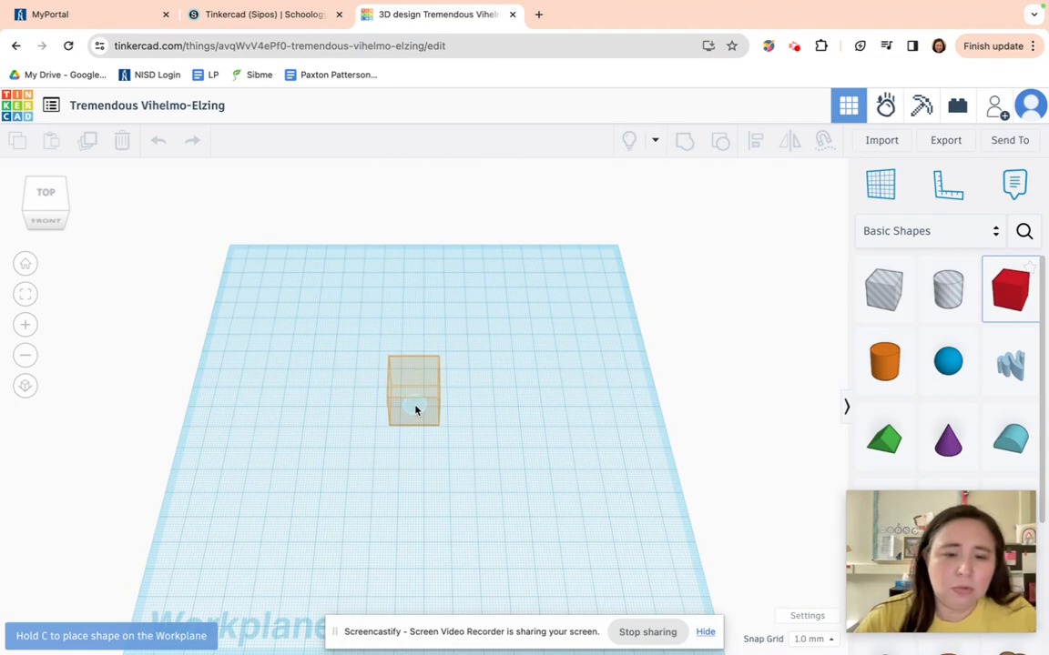
pyautogui.click(415, 410)
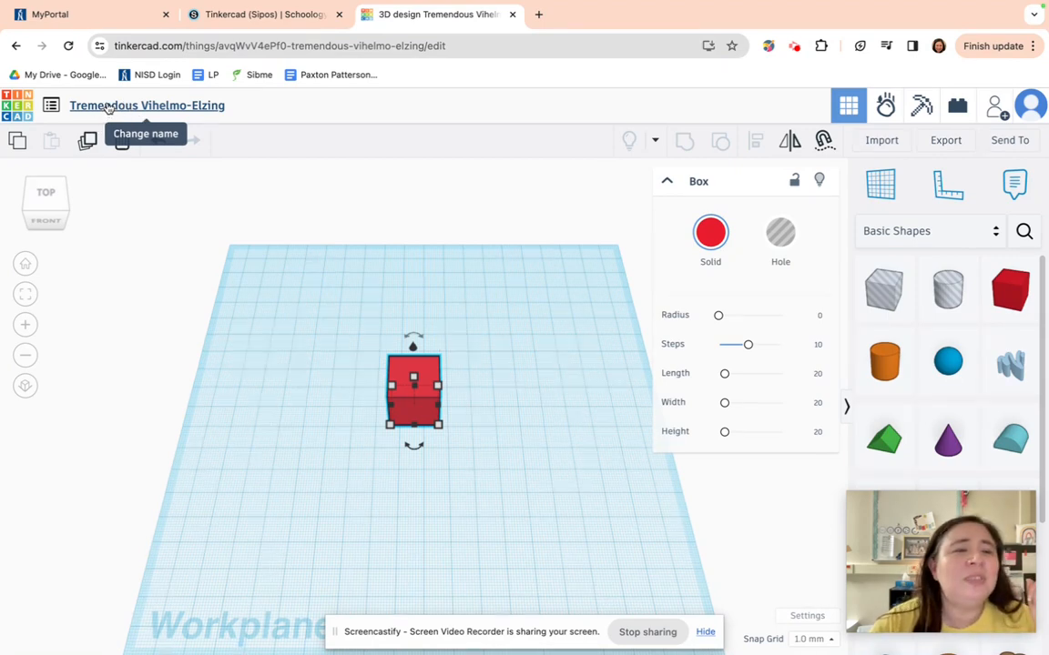
# Rename the design with the teacher's title and surname
pyautogui.click(108, 107)
pyautogui.press('BackSpace')
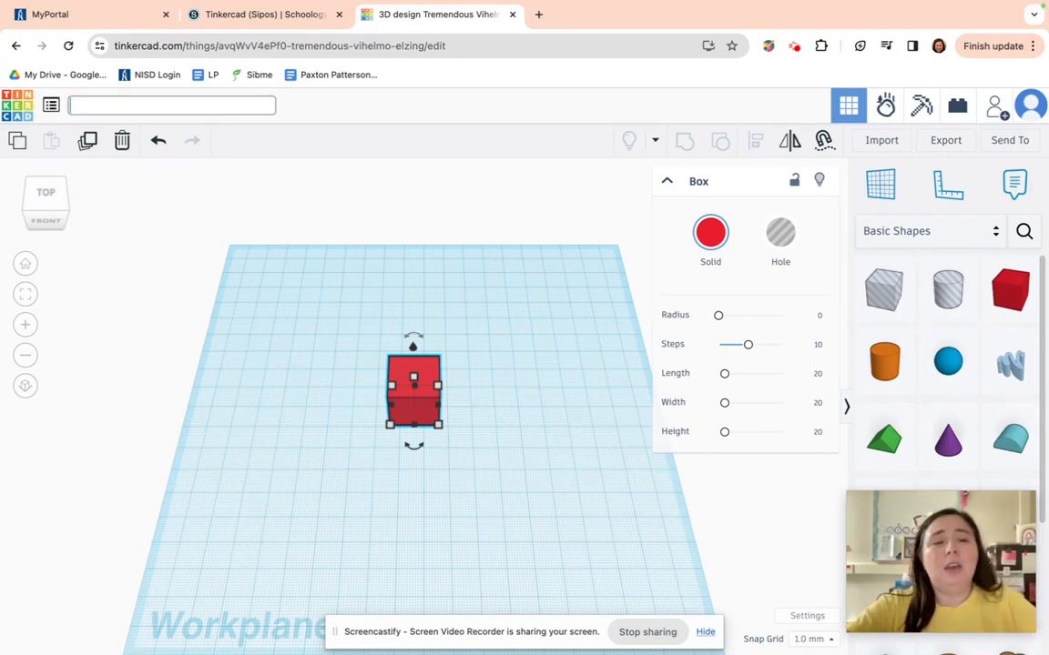
pyautogui.write('Mrs')
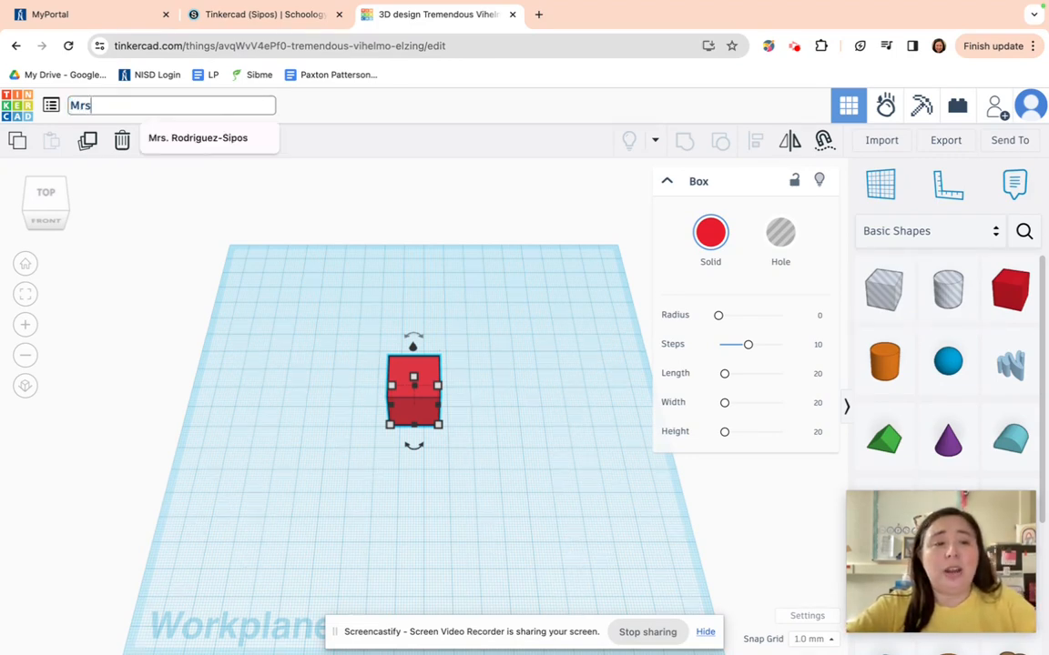
pyautogui.write('. Rodrigu')
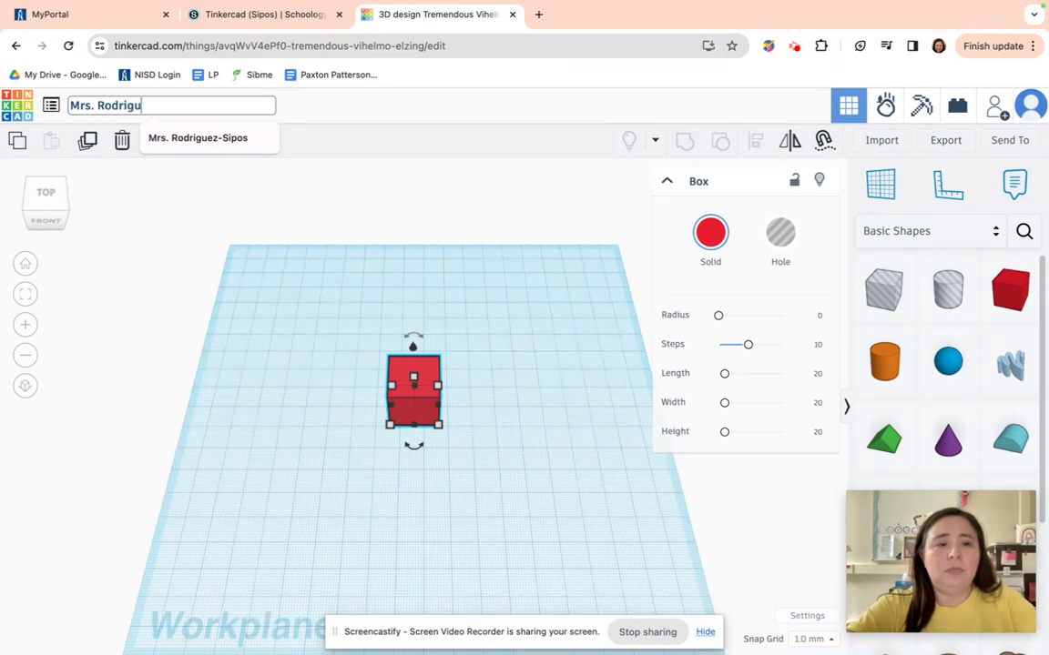
pyautogui.write('ez-')
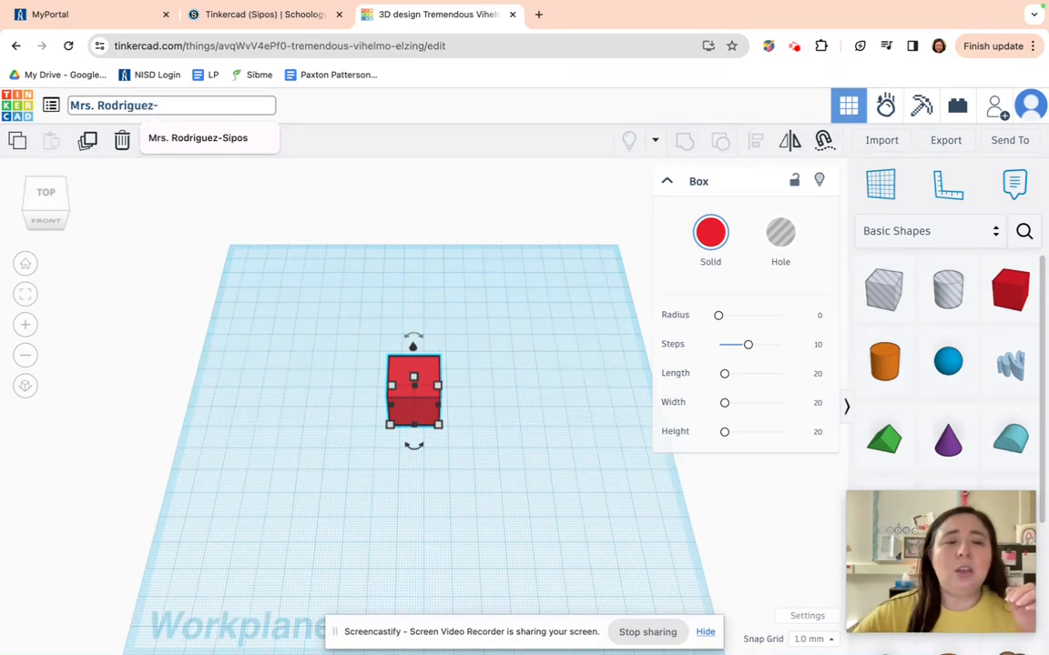
pyautogui.write(' Sipos')
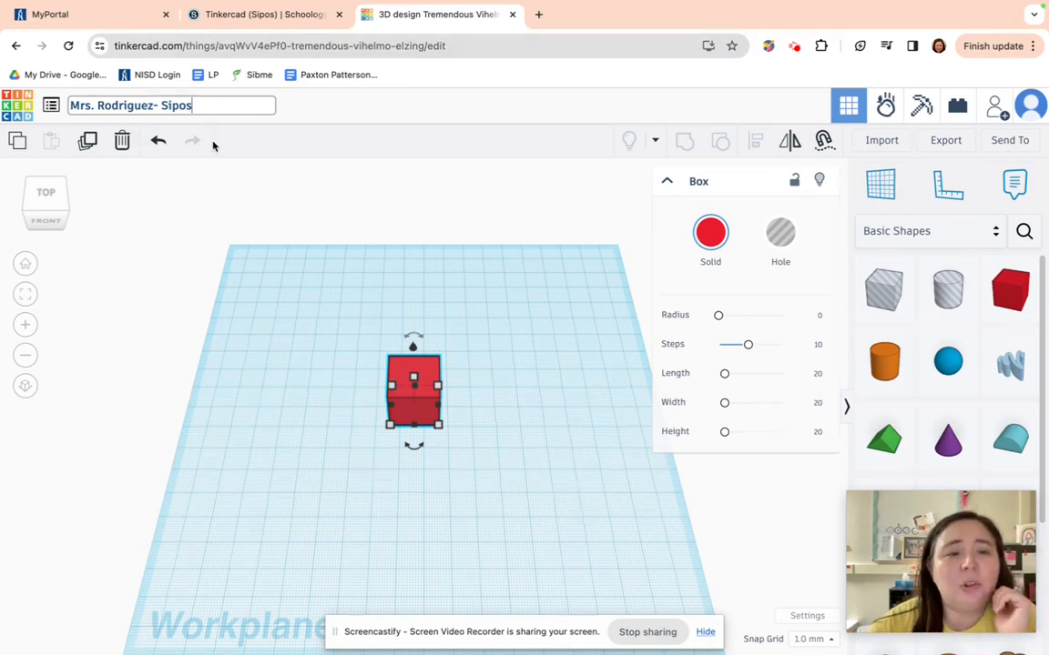
pyautogui.click(318, 216)
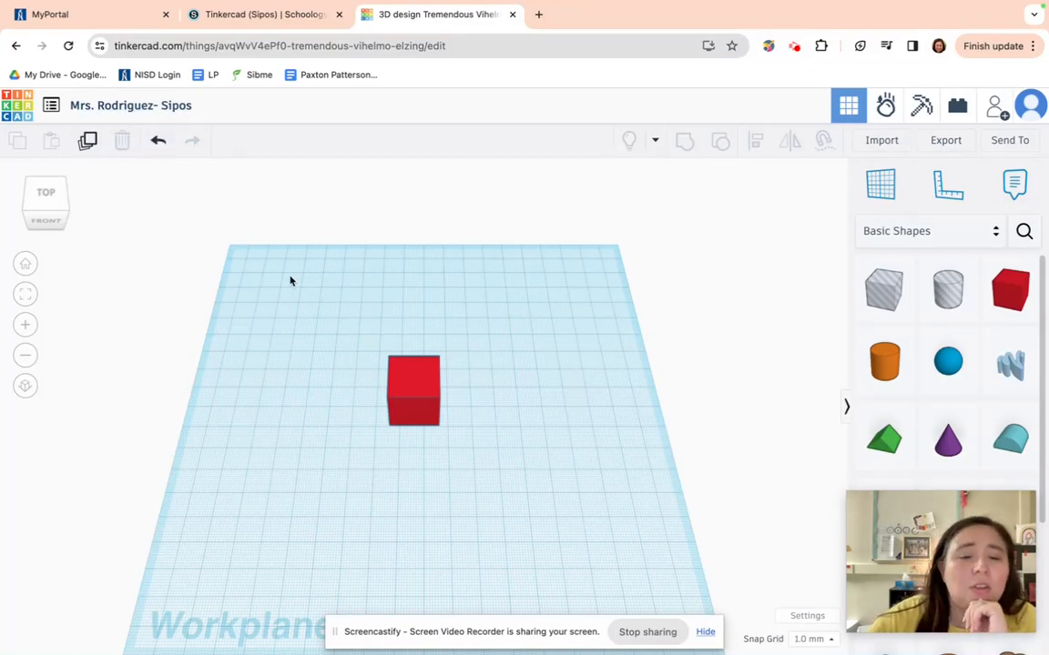
# Resize the red box's base to 70 mm wide and 25 mm deep
pyautogui.click(423, 389)
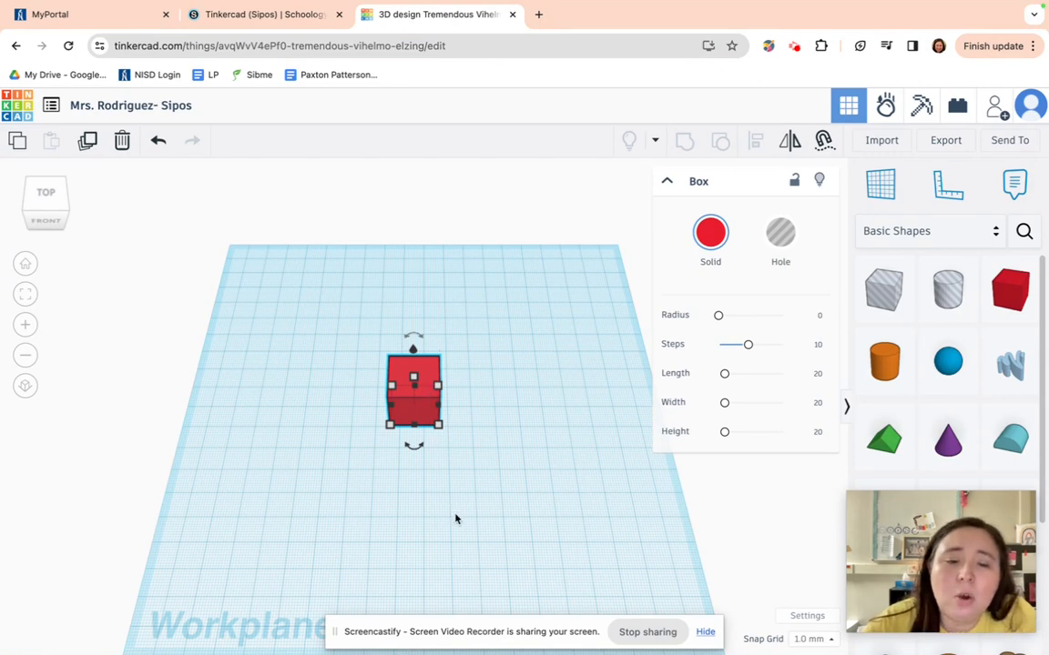
pyautogui.moveTo(439, 428)
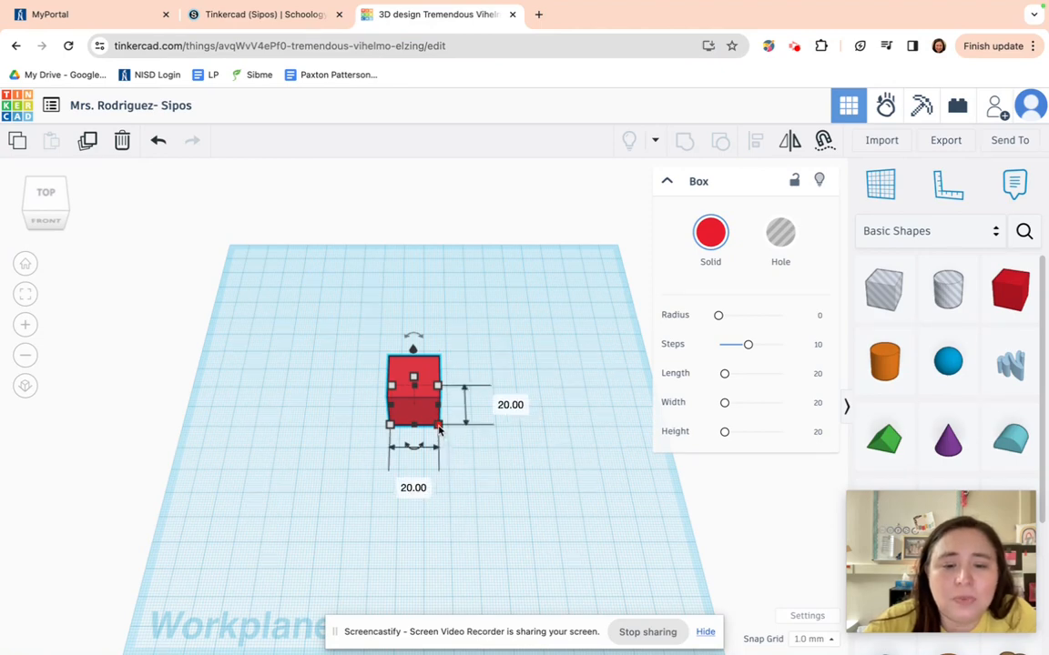
pyautogui.click(413, 489)
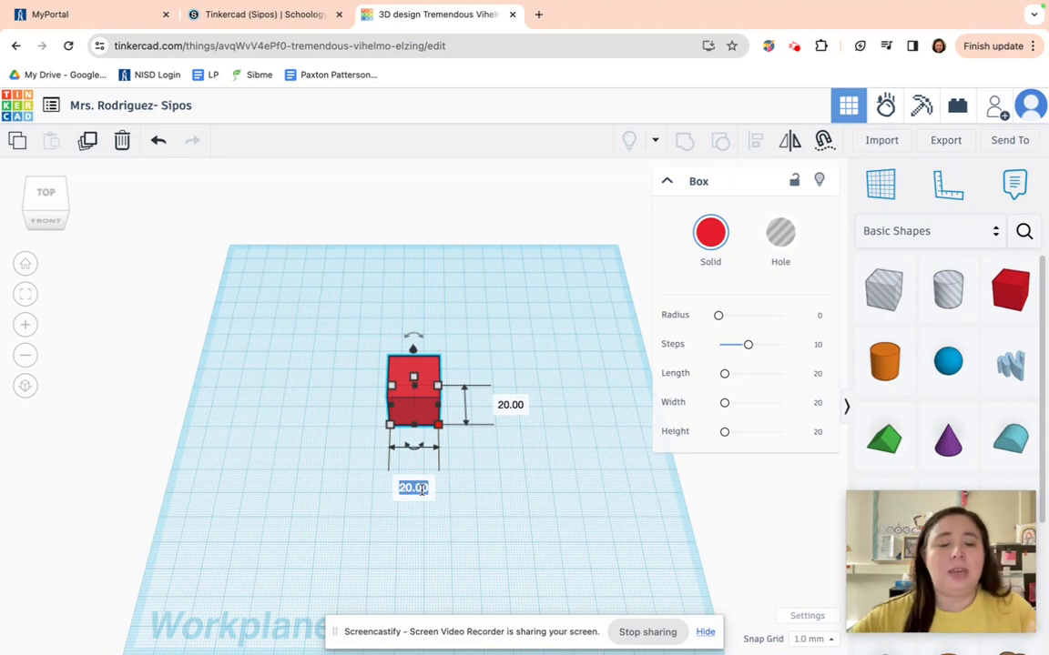
pyautogui.write('70')
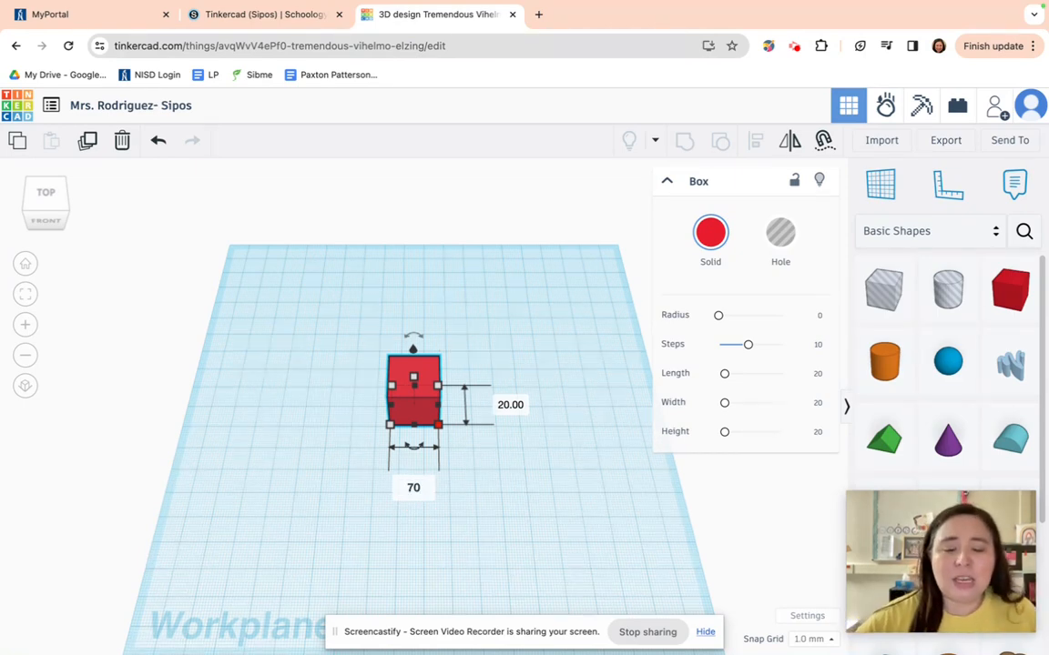
pyautogui.press('Return')
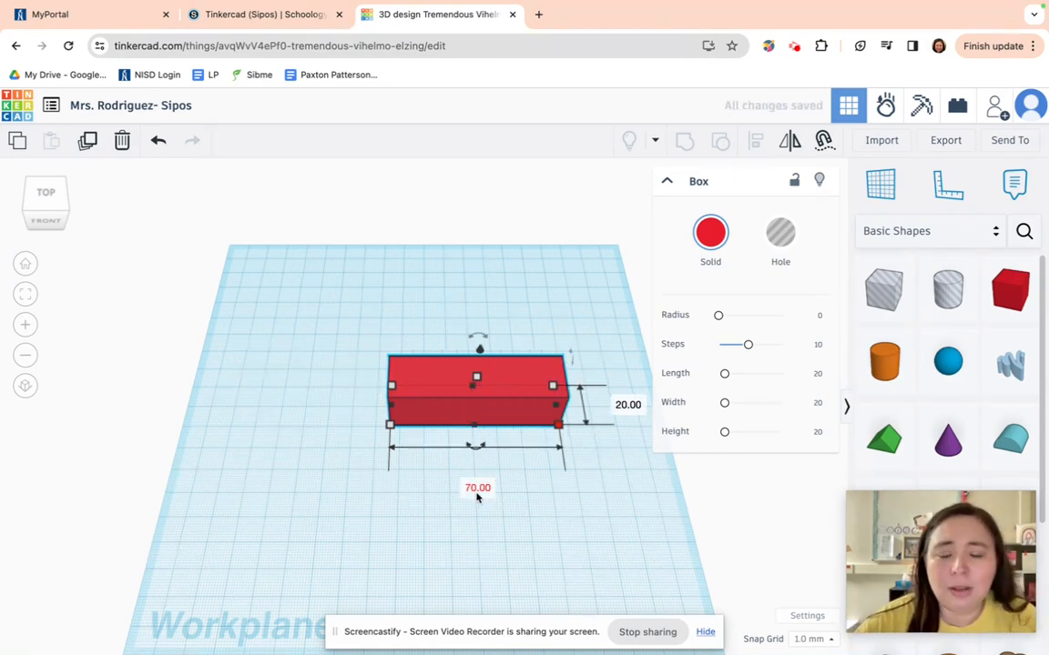
pyautogui.click(628, 404)
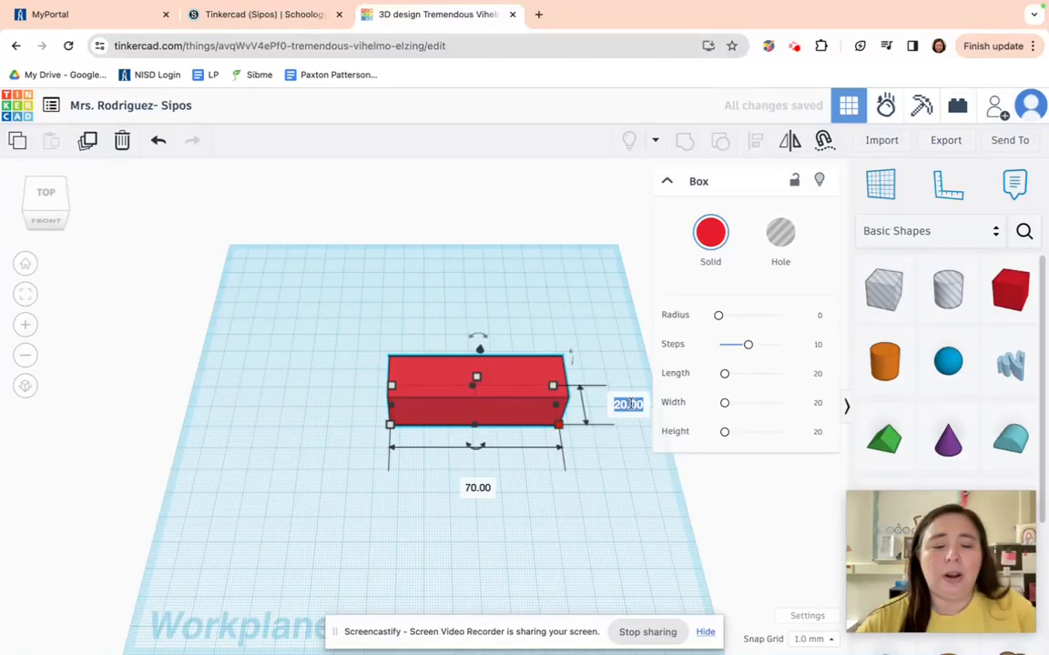
pyautogui.write('25')
pyautogui.press('Return')
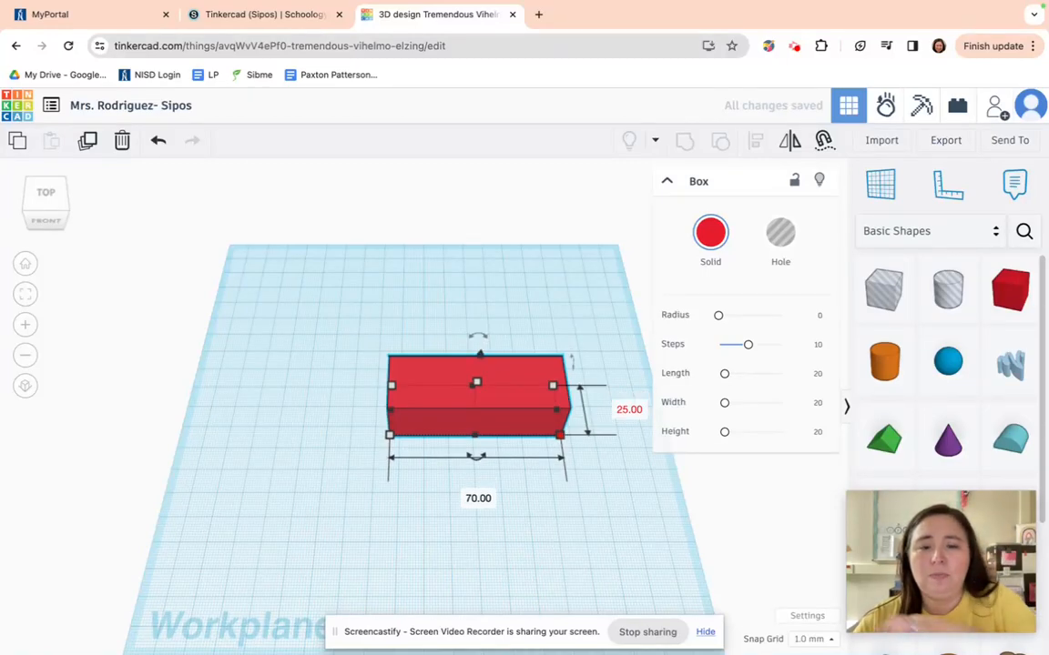
# Move the red box 12 mm left and 1 mm back, and set its height to 5 mm
pyautogui.moveTo(459, 376); pyautogui.dragTo(428, 373)
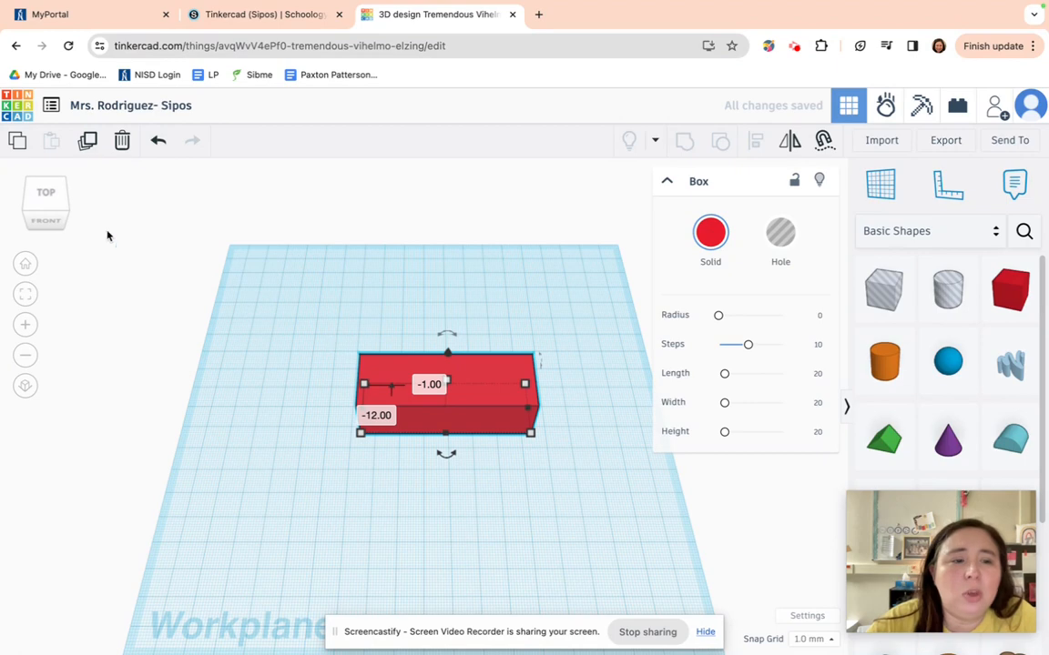
pyautogui.click(56, 217)
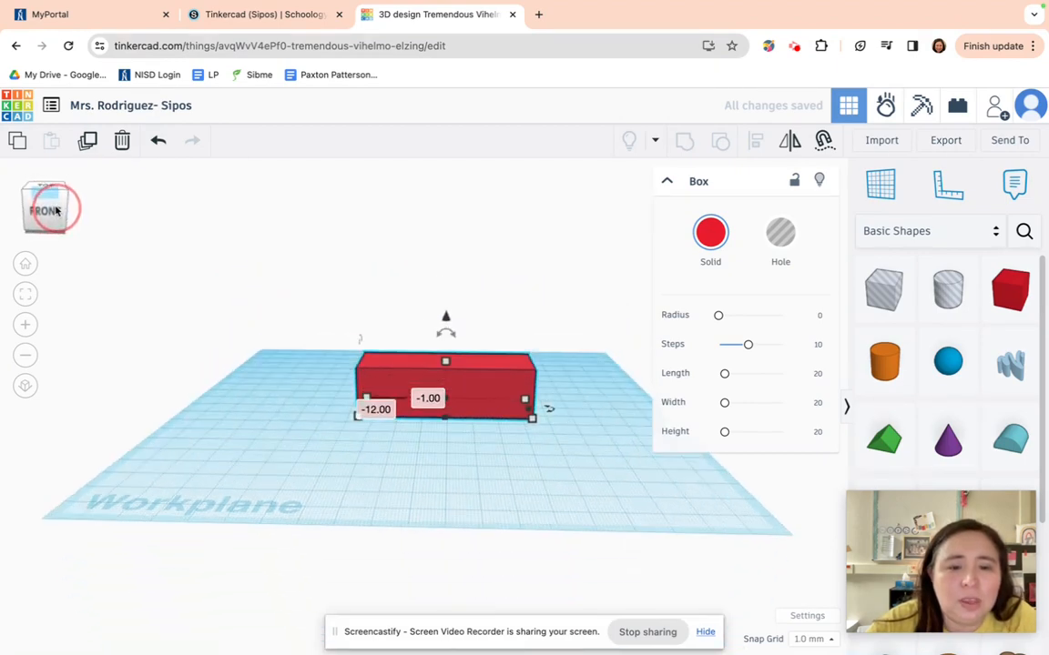
pyautogui.moveTo(56, 207); pyautogui.dragTo(56, 216)
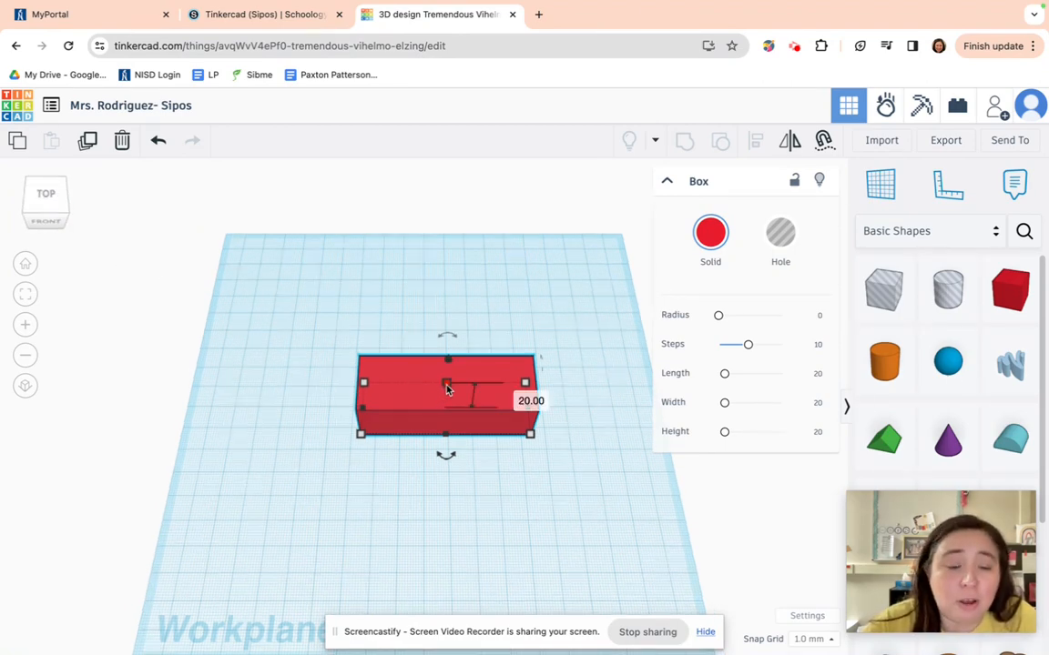
pyautogui.click(518, 395)
pyautogui.write('5')
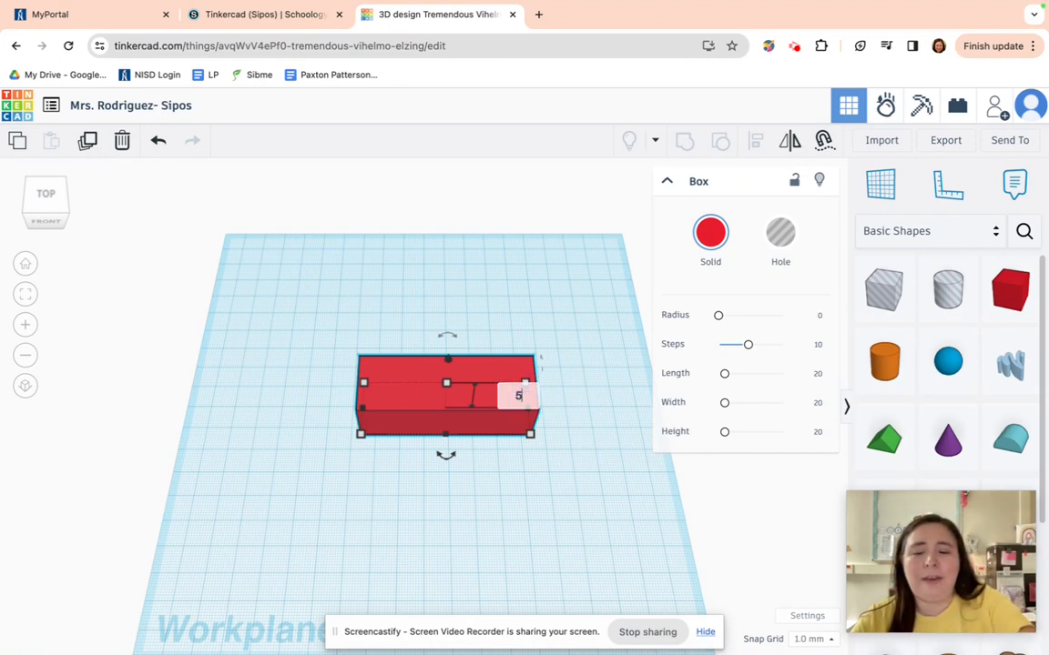
pyautogui.press('Return')
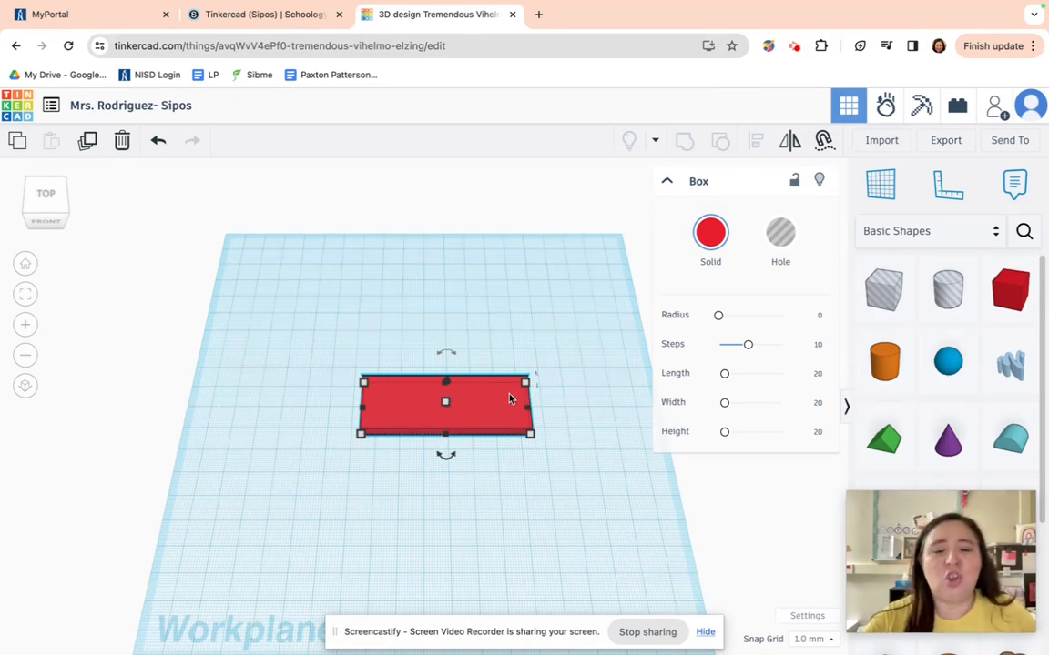
# Round the red plate's corners with a radius of about 3.1
pyautogui.click(719, 315)
pyautogui.moveTo(718, 320)
pyautogui.mouseDown()
pyautogui.moveTo(780, 317)
pyautogui.moveTo(723, 316)
pyautogui.mouseUp()
pyautogui.moveTo(725, 317); pyautogui.dragTo(727, 316)
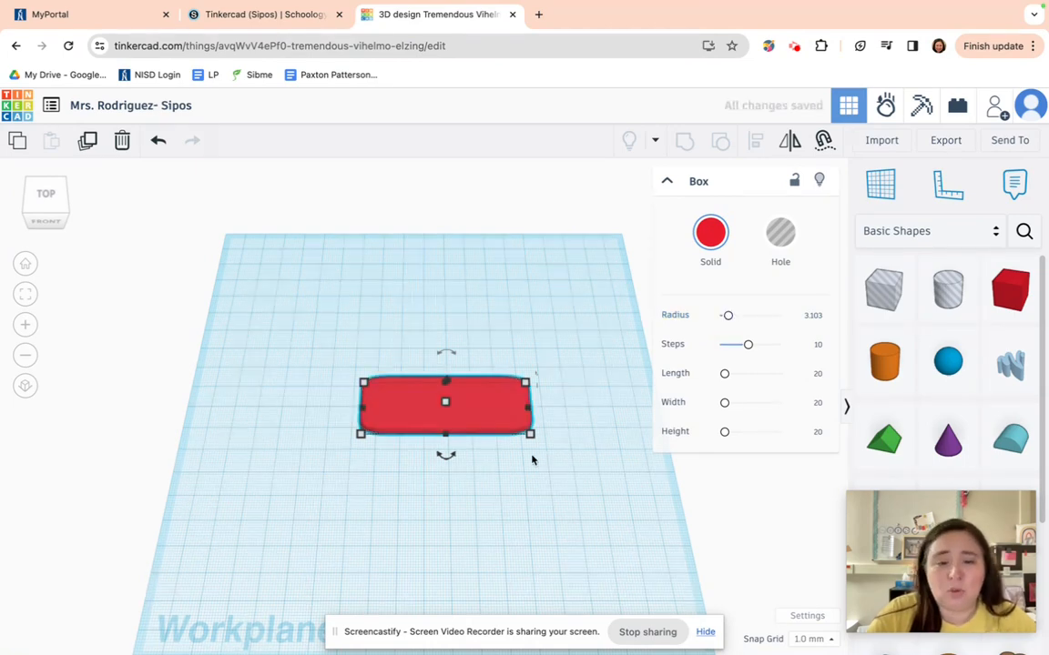
pyautogui.click(446, 498)
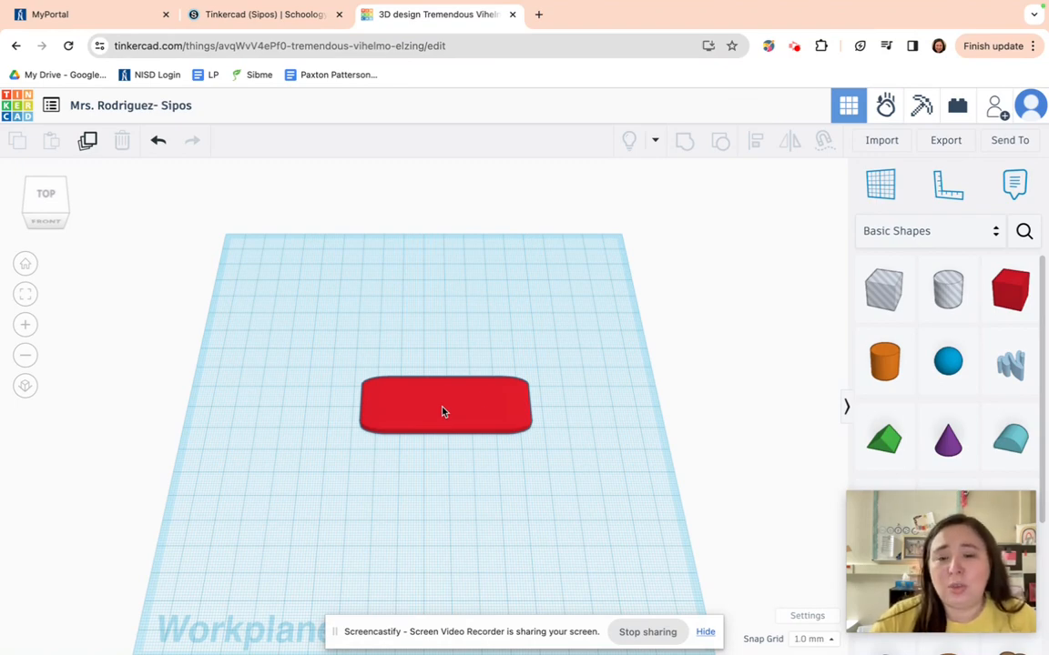
# Add an orange cylinder, shrink it to a small peg, and position it on the red plate near its left end
pyautogui.click(886, 364)
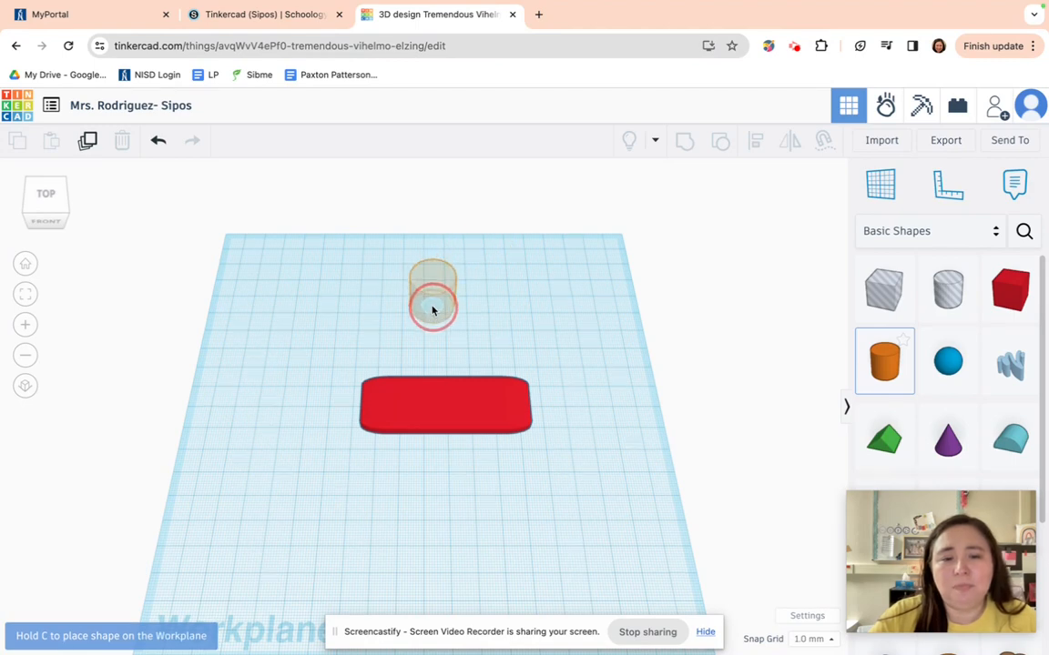
pyautogui.click(432, 311)
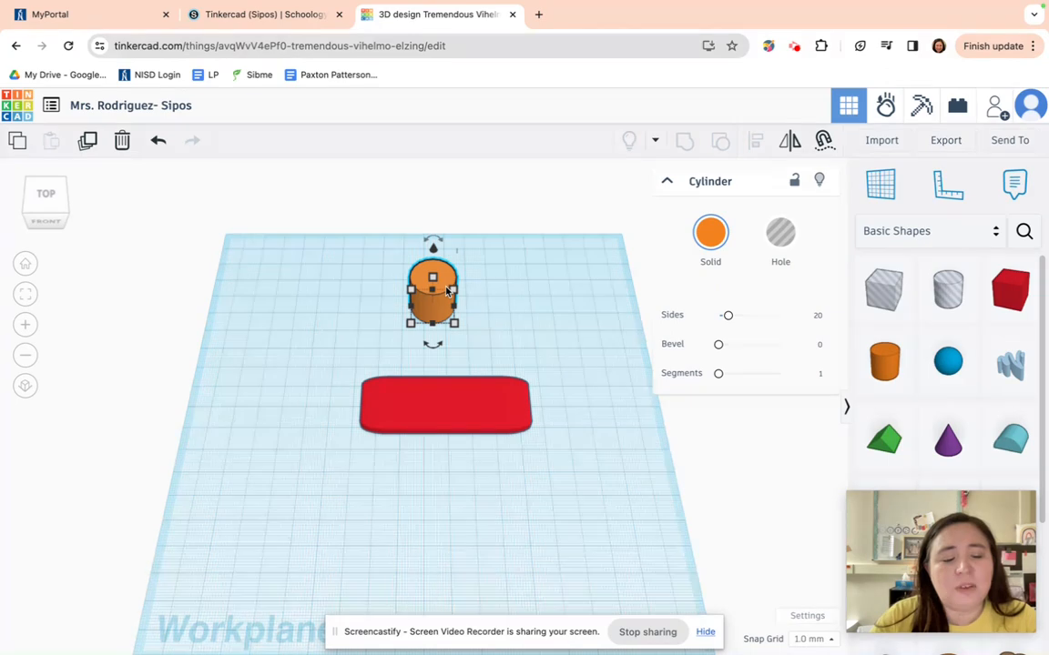
pyautogui.moveTo(454, 291); pyautogui.dragTo(377, 409)
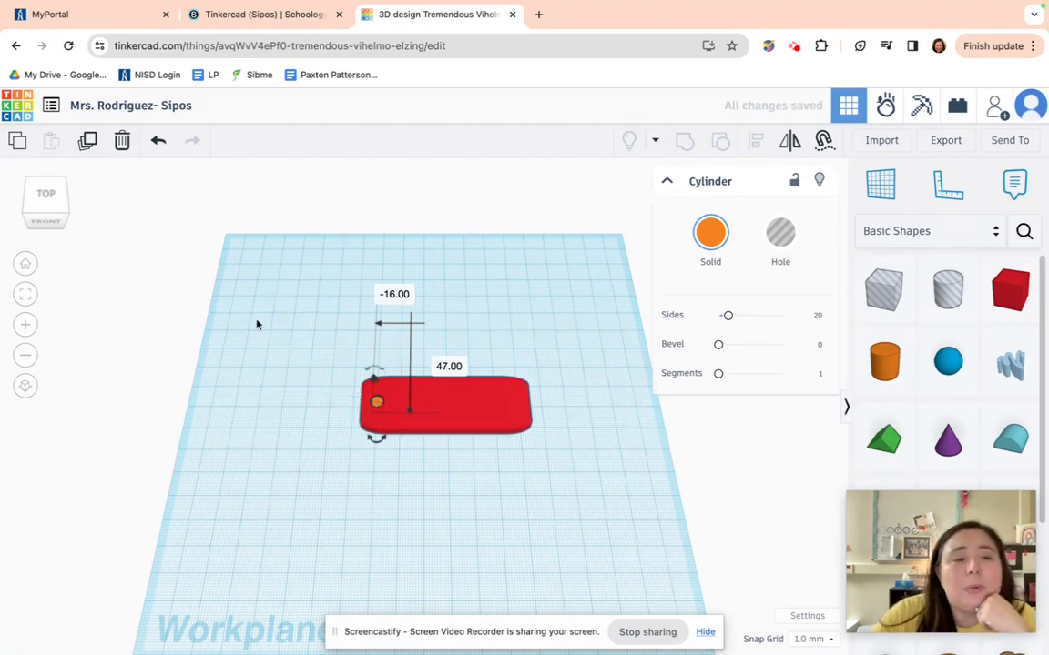
# Turn the small cylinder into a hole and group it with the red plate to cut through it
pyautogui.click(52, 197)
pyautogui.moveTo(58, 196)
pyautogui.mouseDown()
pyautogui.moveTo(62, 173)
pyautogui.moveTo(56, 205)
pyautogui.mouseUp()
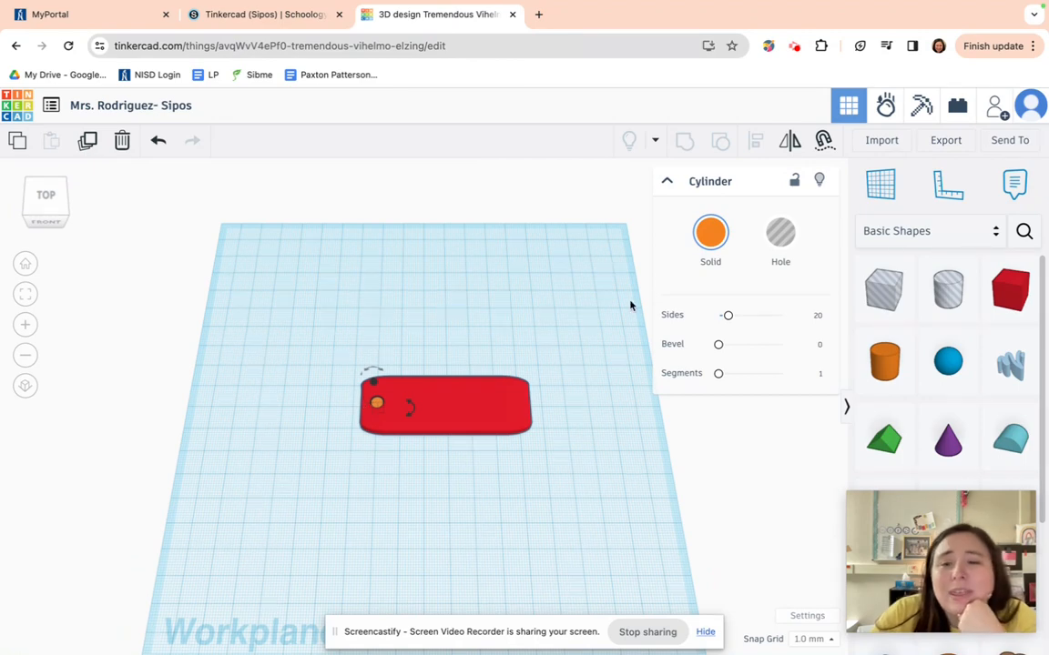
pyautogui.click(783, 237)
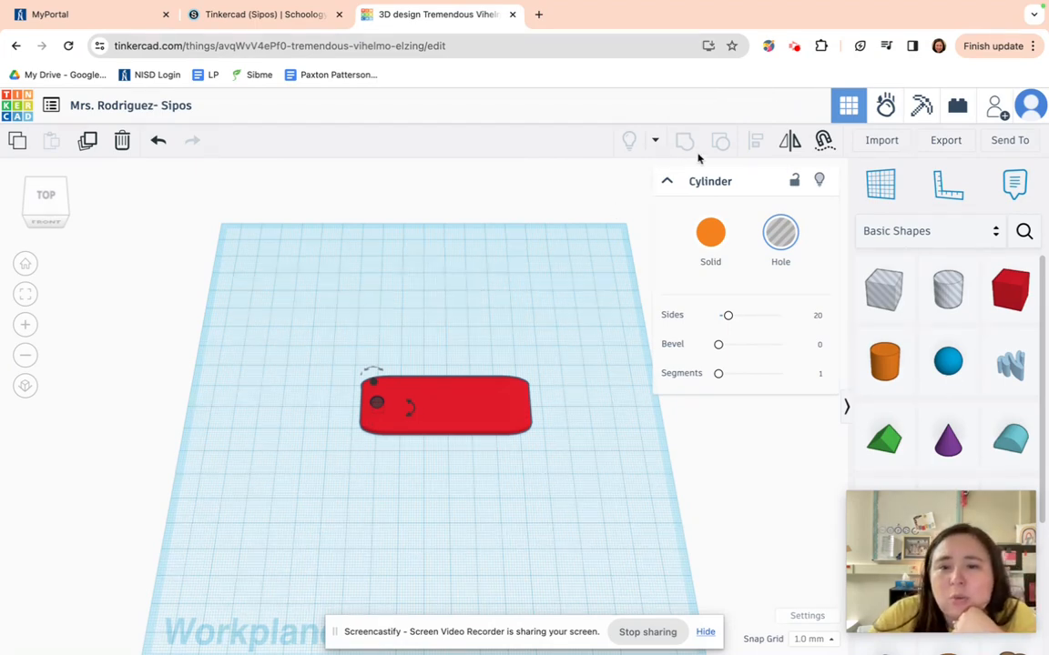
pyautogui.moveTo(315, 328); pyautogui.dragTo(565, 499)
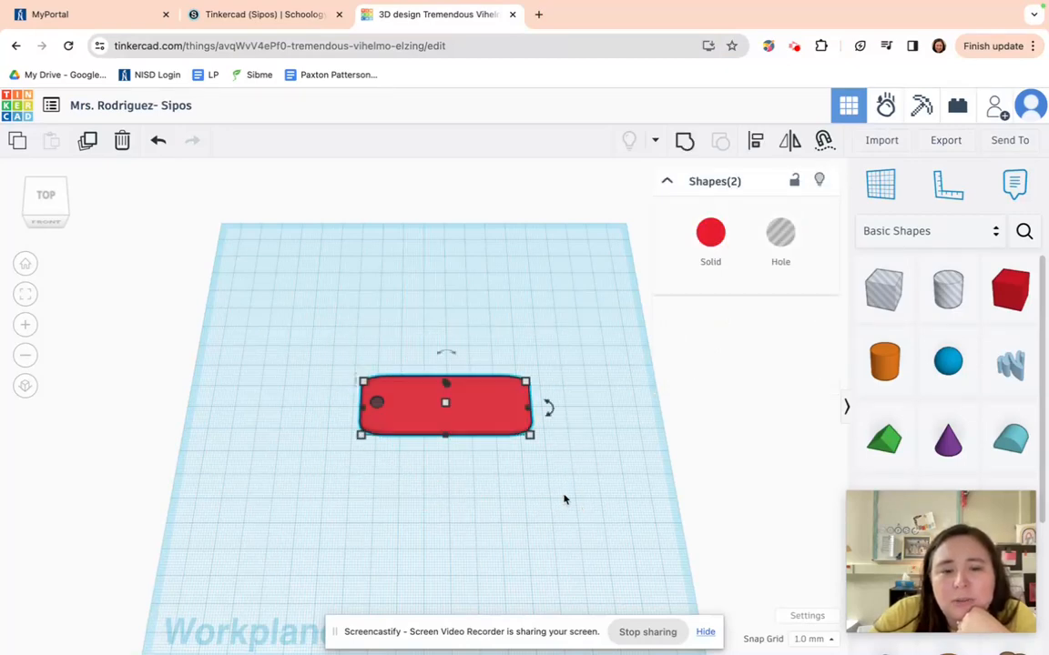
pyautogui.click(685, 144)
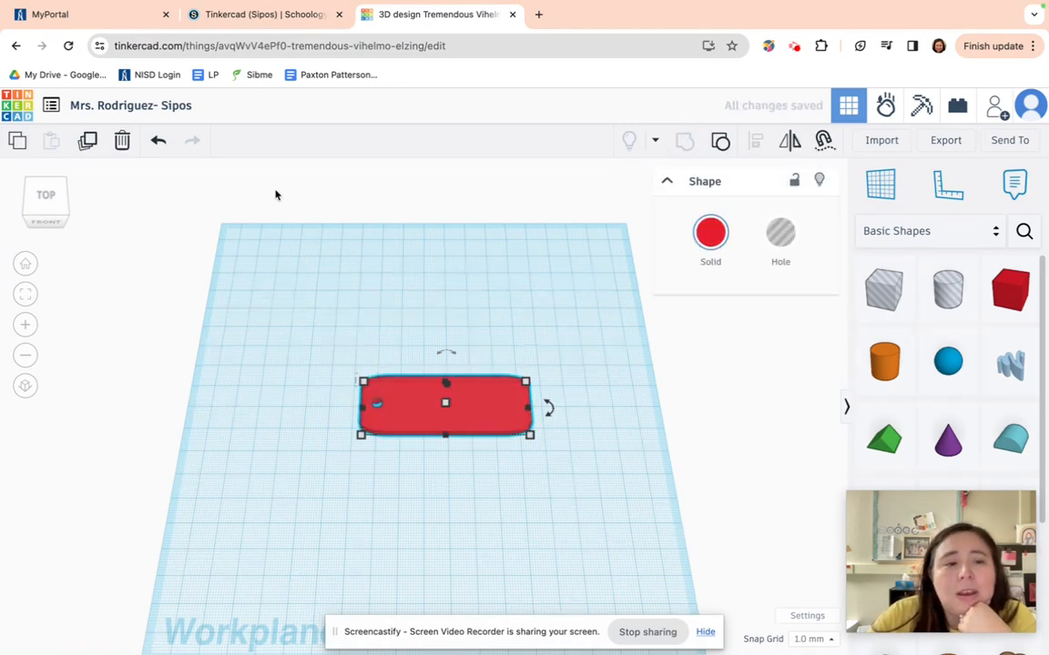
# Check the hole from below and above, and place a new workplane on the red plate's top face
pyautogui.click(57, 211)
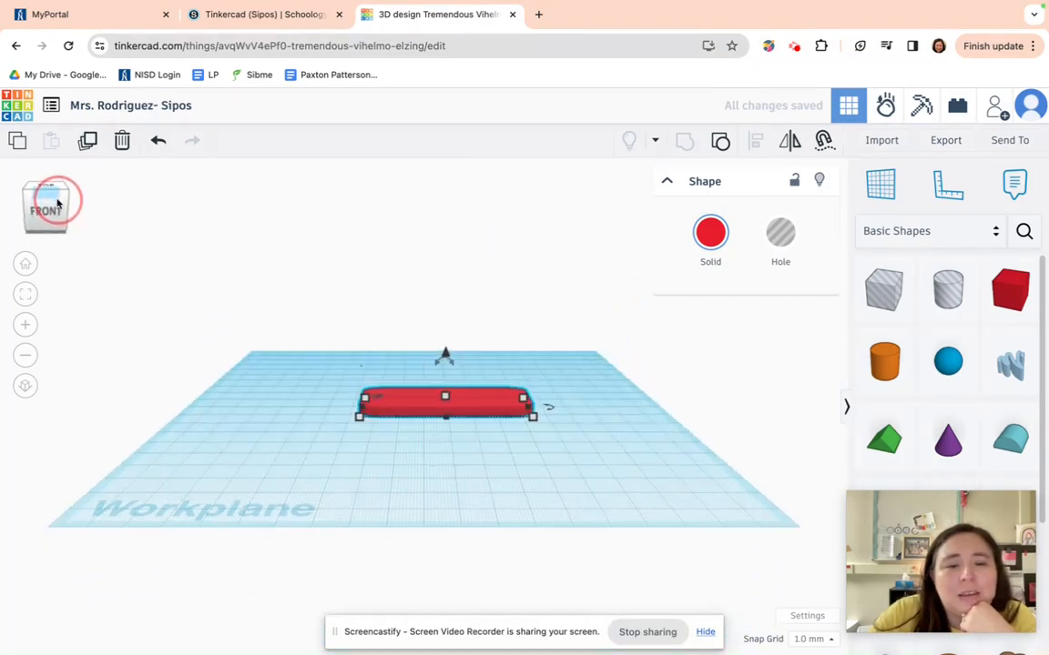
pyautogui.click(58, 193)
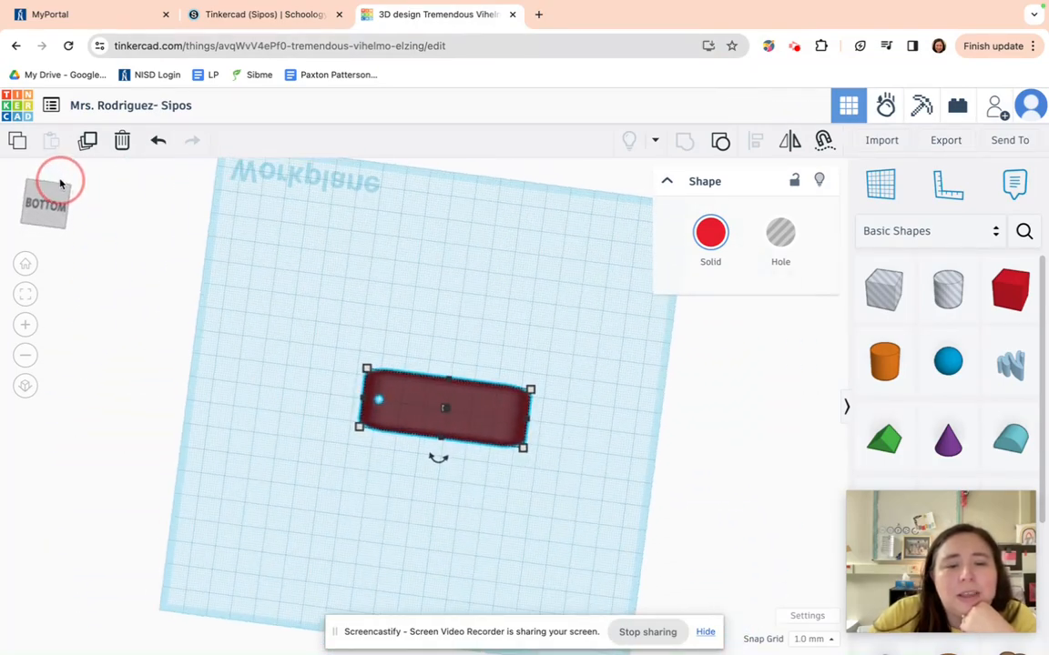
pyautogui.click(60, 184)
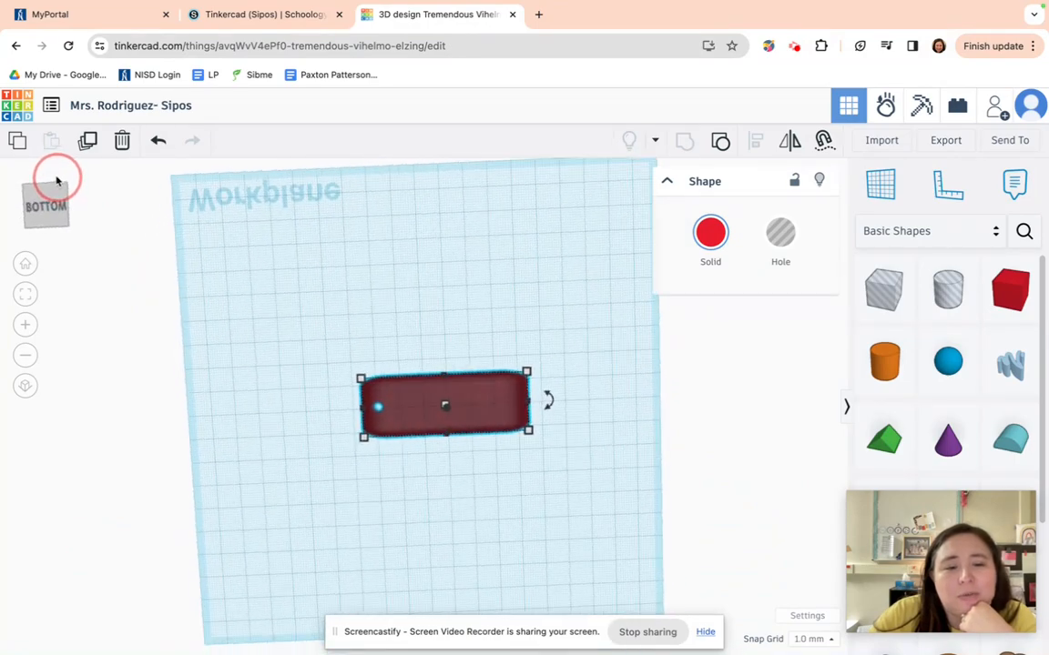
pyautogui.click(54, 188)
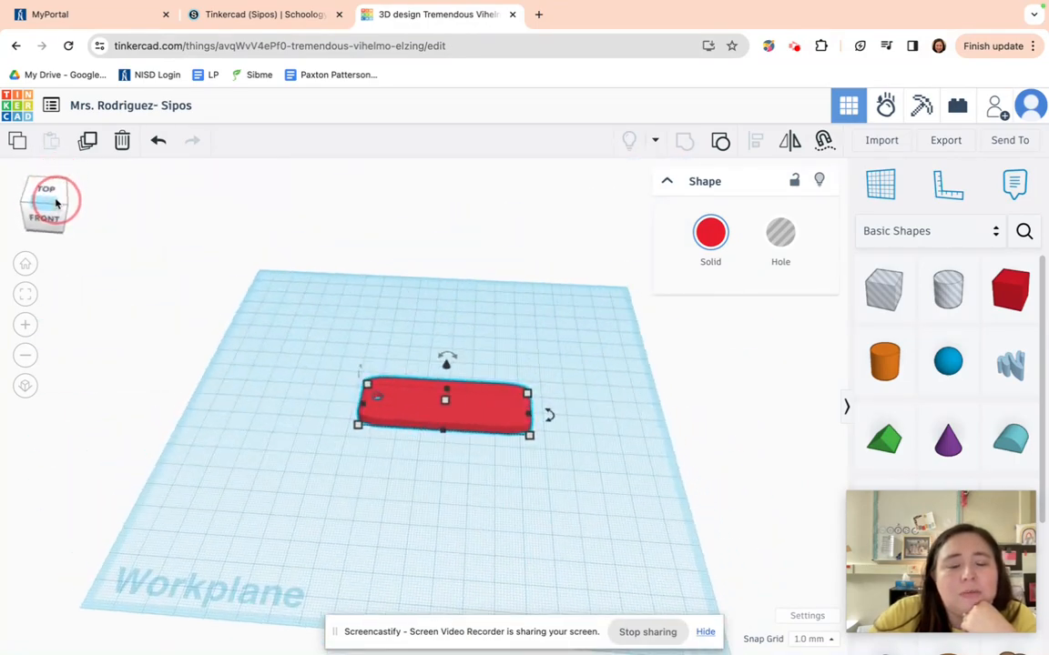
pyautogui.click(54, 208)
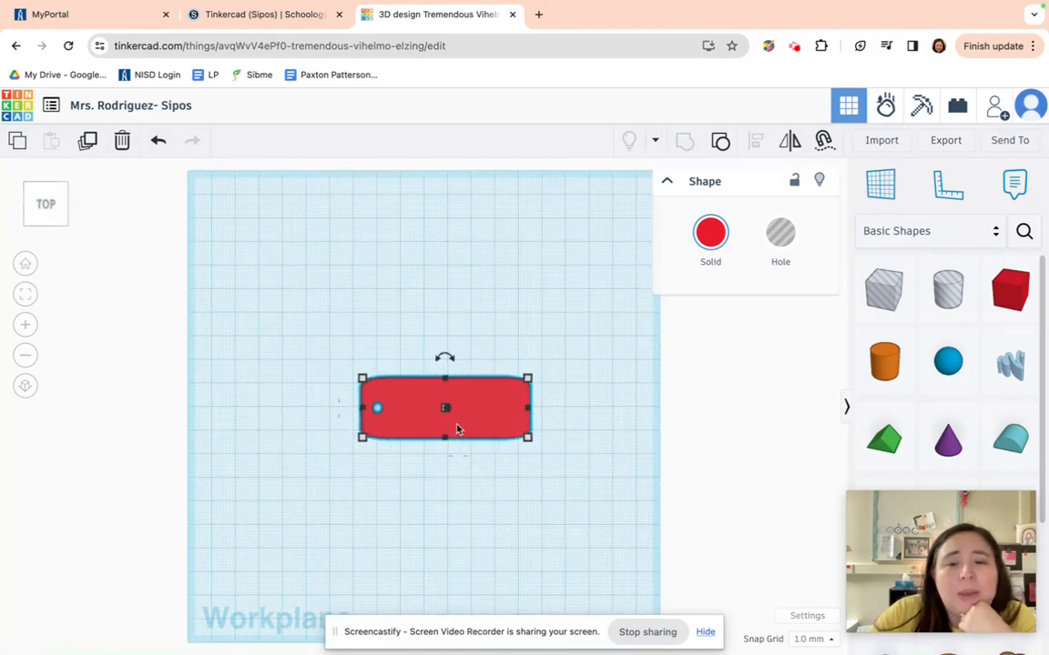
pyautogui.click(696, 389)
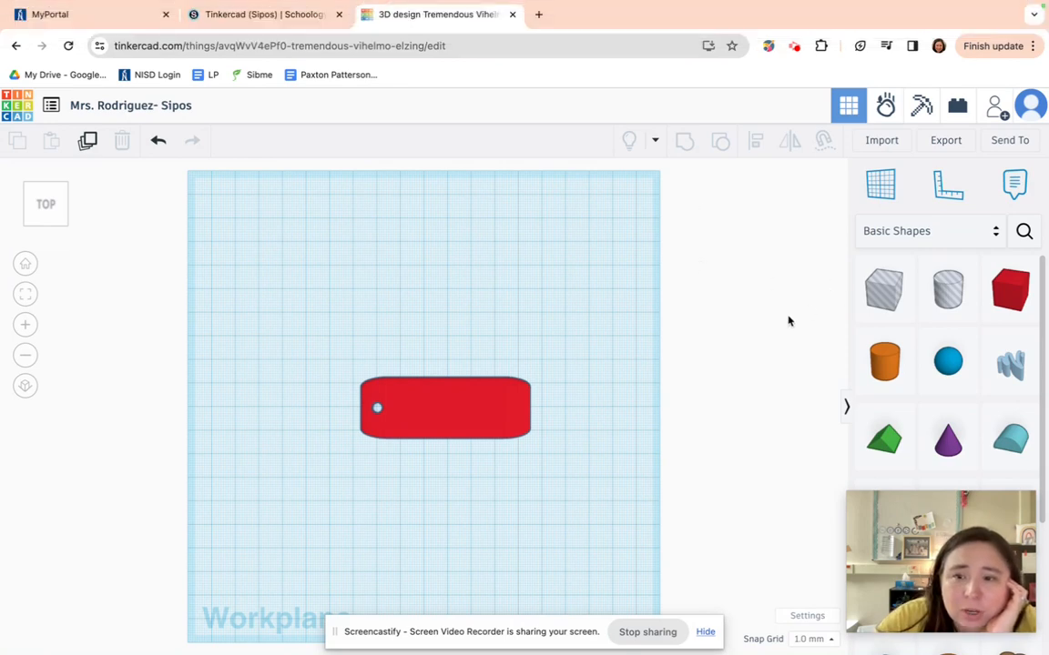
pyautogui.click(893, 192)
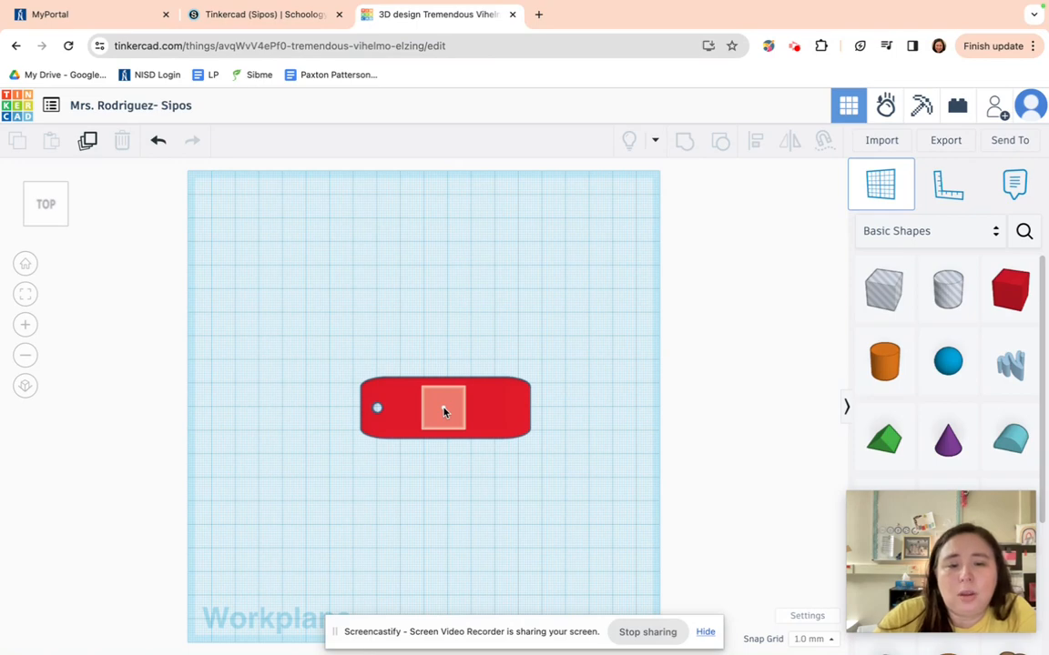
pyautogui.click(444, 413)
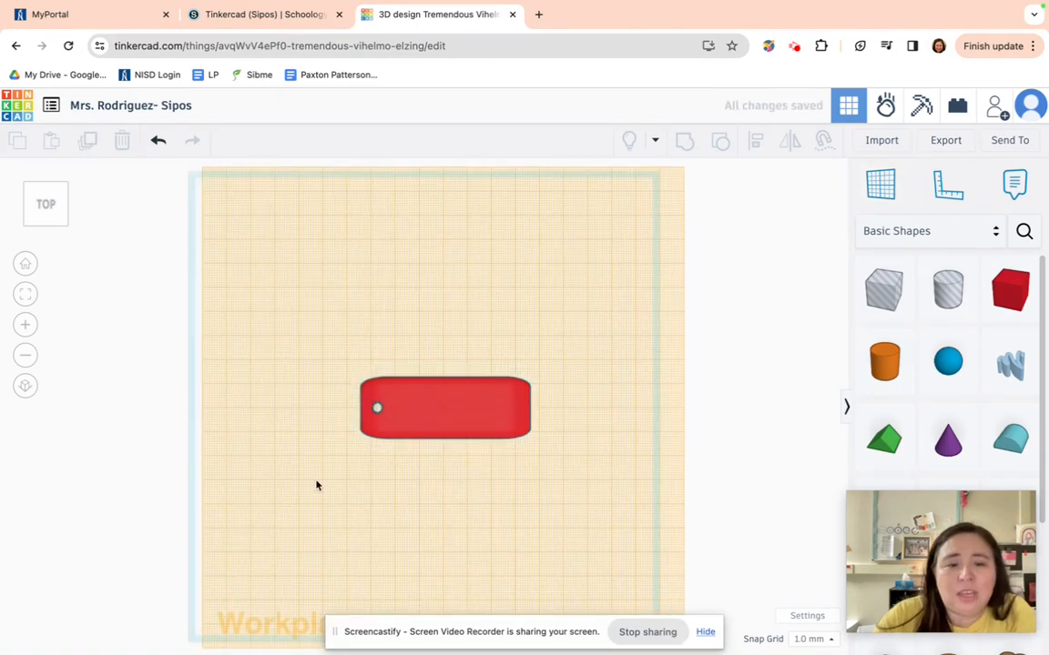
# Add a text shape on the red plate and replace its text with a first name
pyautogui.moveTo(965, 537)
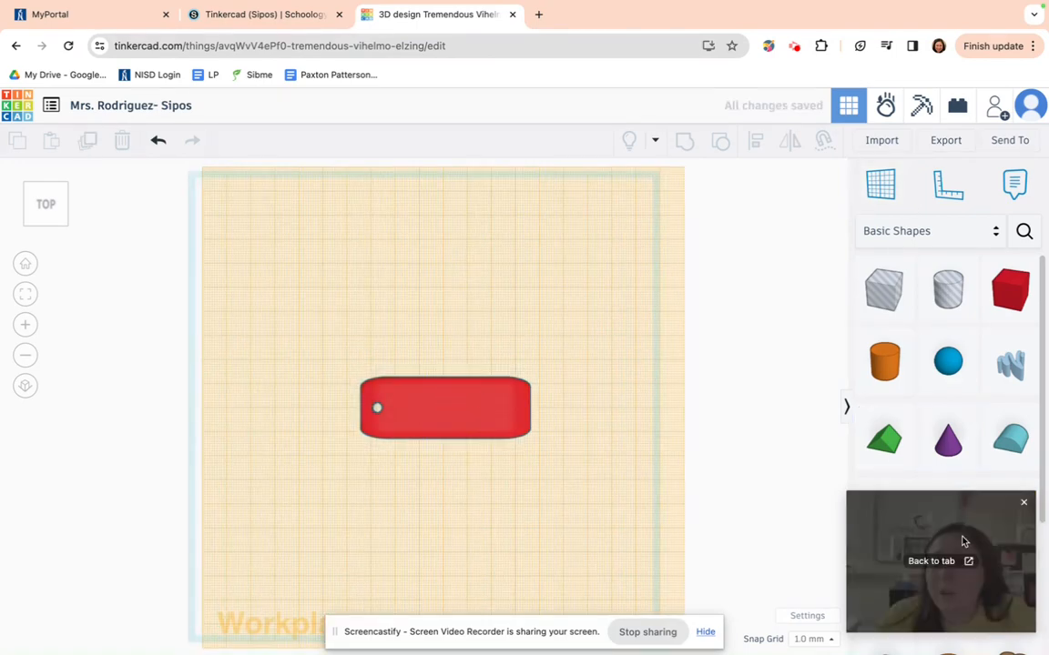
pyautogui.moveTo(987, 506); pyautogui.dragTo(979, 91)
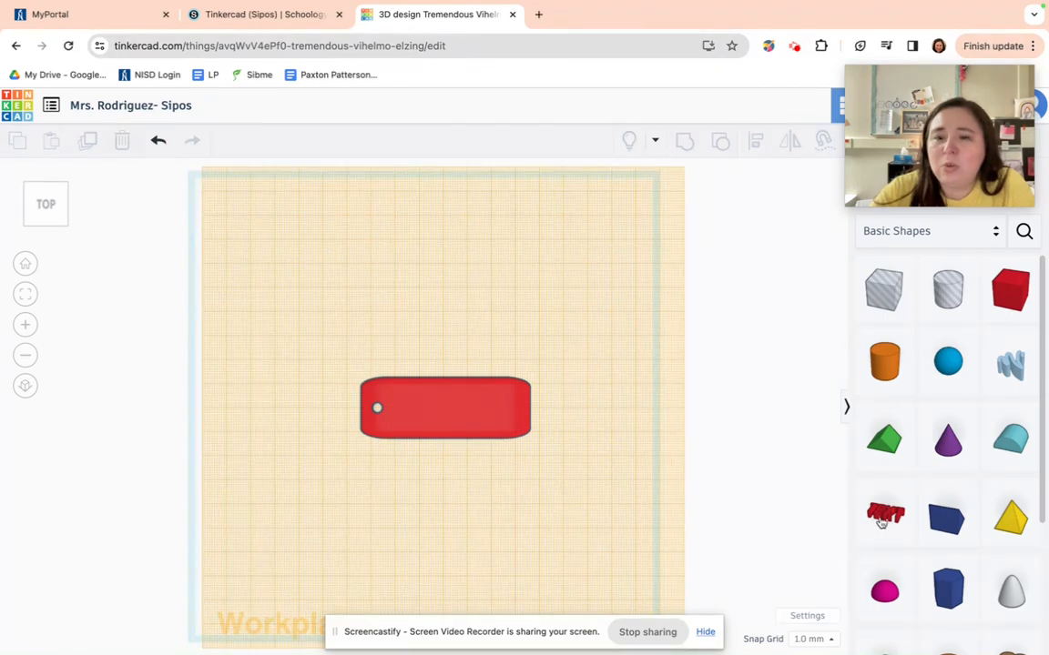
pyautogui.moveTo(879, 517); pyautogui.dragTo(440, 412)
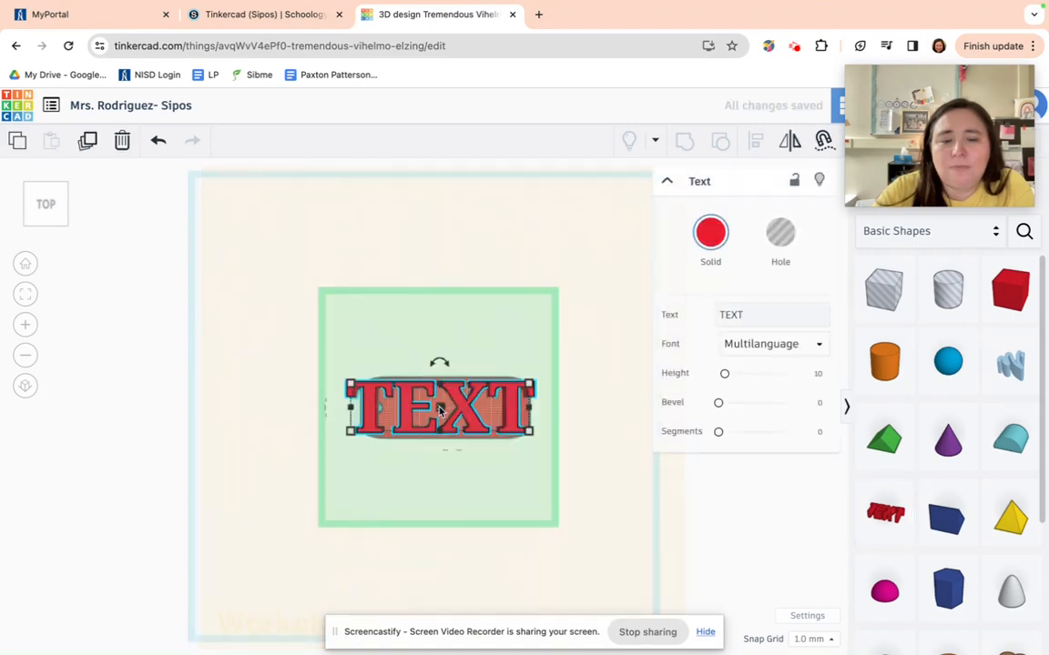
pyautogui.click(743, 314)
pyautogui.doubleClick(723, 315)
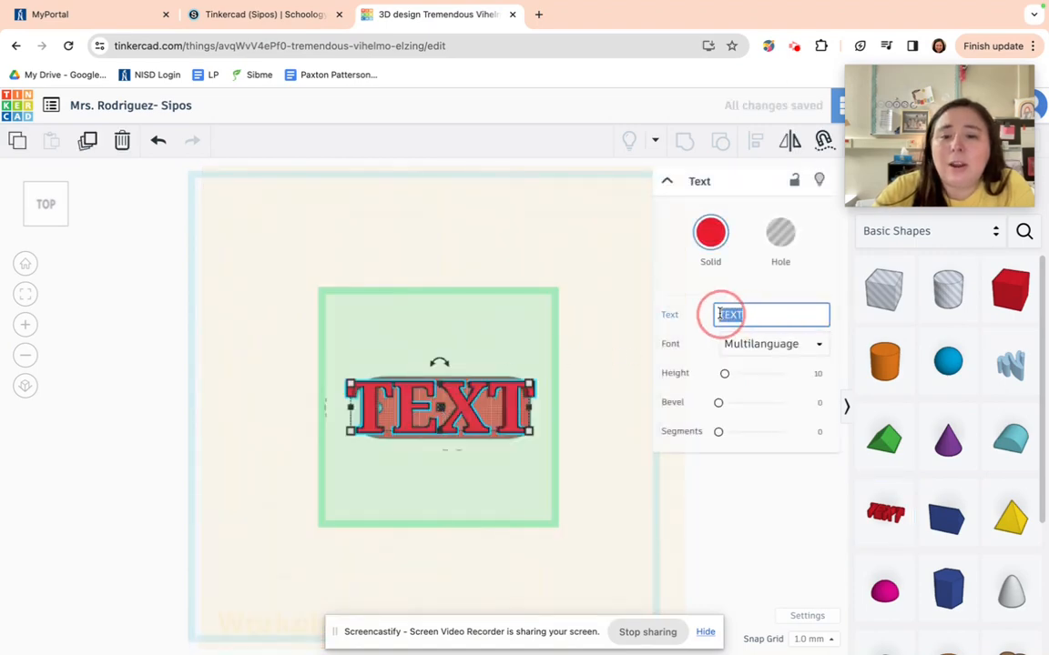
pyautogui.write('Crissy')
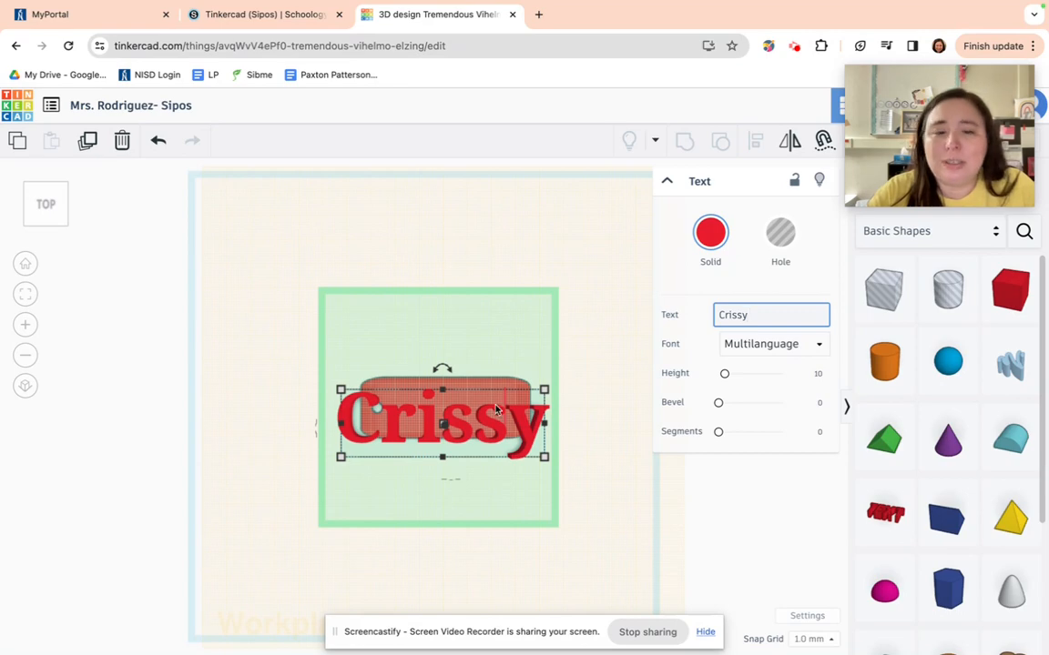
# Try shrinking the name text to about 17 × 9 mm behind the red plate, and delete it
pyautogui.click(524, 258)
pyautogui.moveTo(452, 381); pyautogui.dragTo(457, 294)
pyautogui.moveTo(928, 105); pyautogui.dragTo(917, 441)
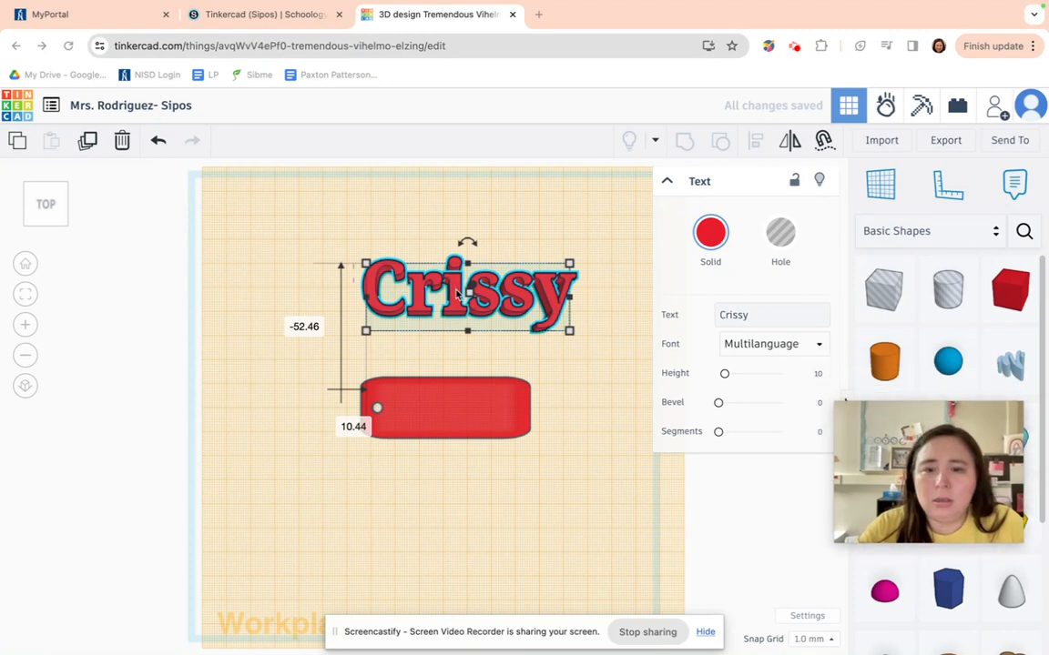
pyautogui.moveTo(329, 284); pyautogui.dragTo(478, 285)
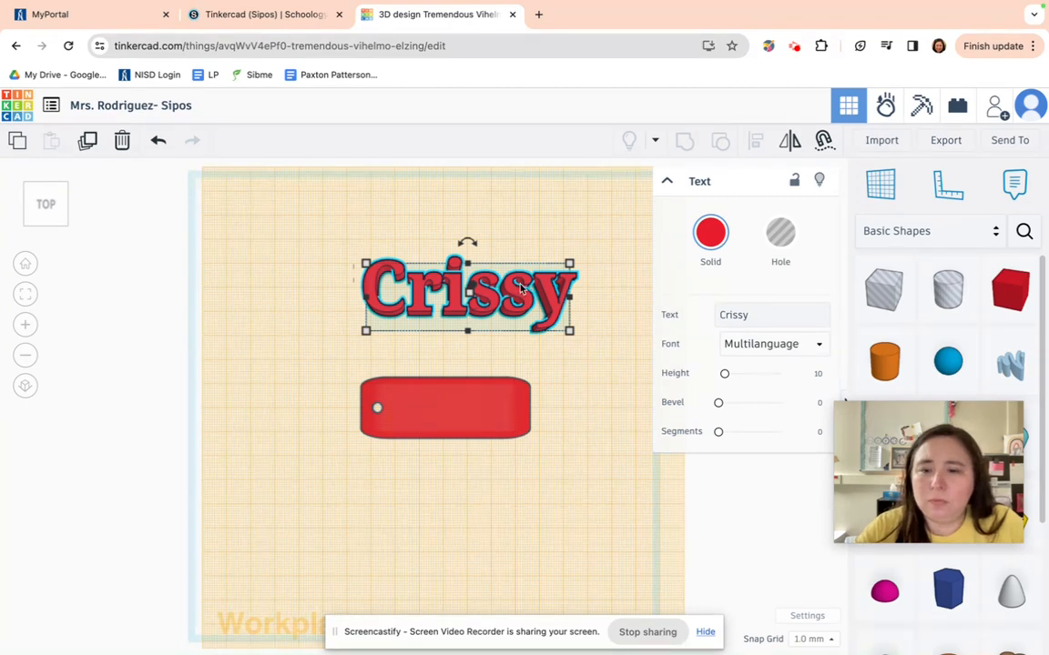
pyautogui.moveTo(843, 418)
pyautogui.click(667, 181)
pyautogui.click(530, 287)
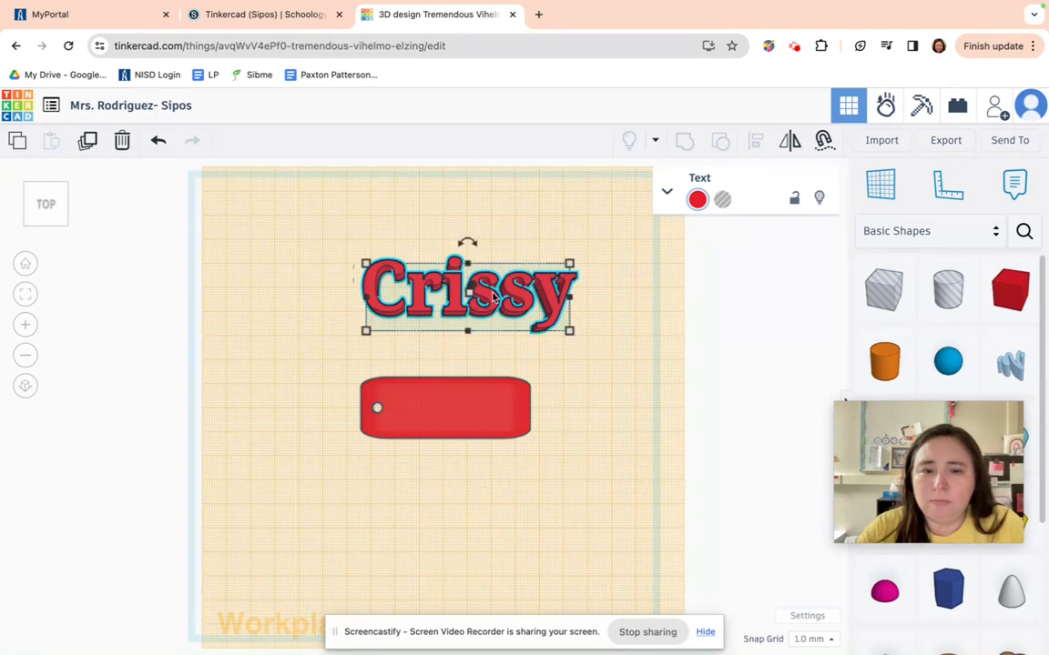
pyautogui.moveTo(570, 268); pyautogui.dragTo(387, 308)
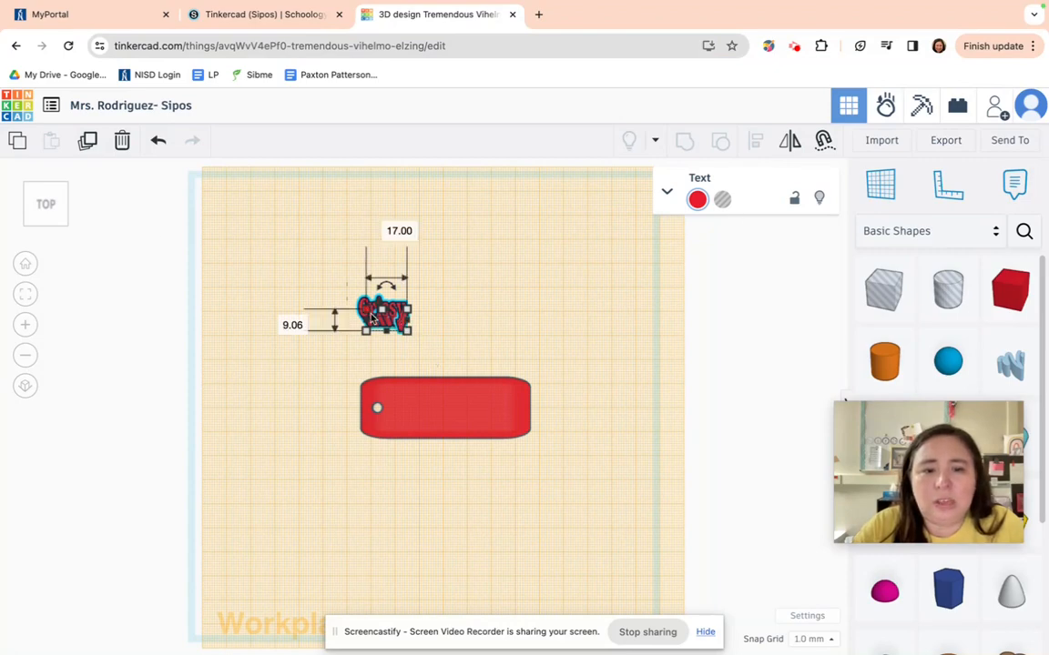
pyautogui.click(121, 142)
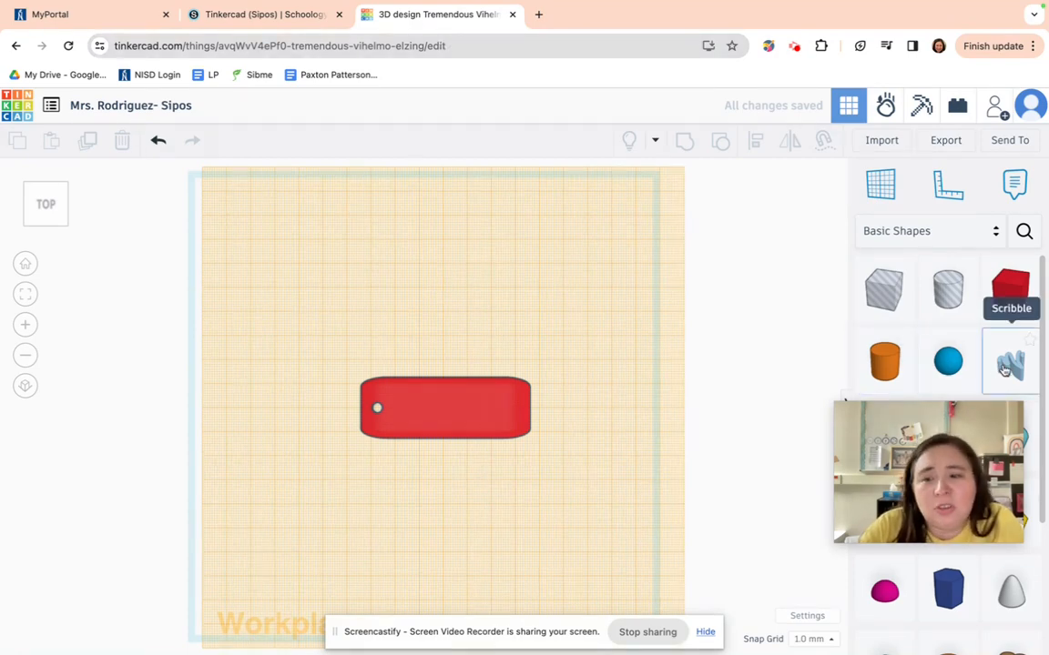
# Place a Scribble shape on the red plate and draw the first name freehand in it
pyautogui.click(1004, 367)
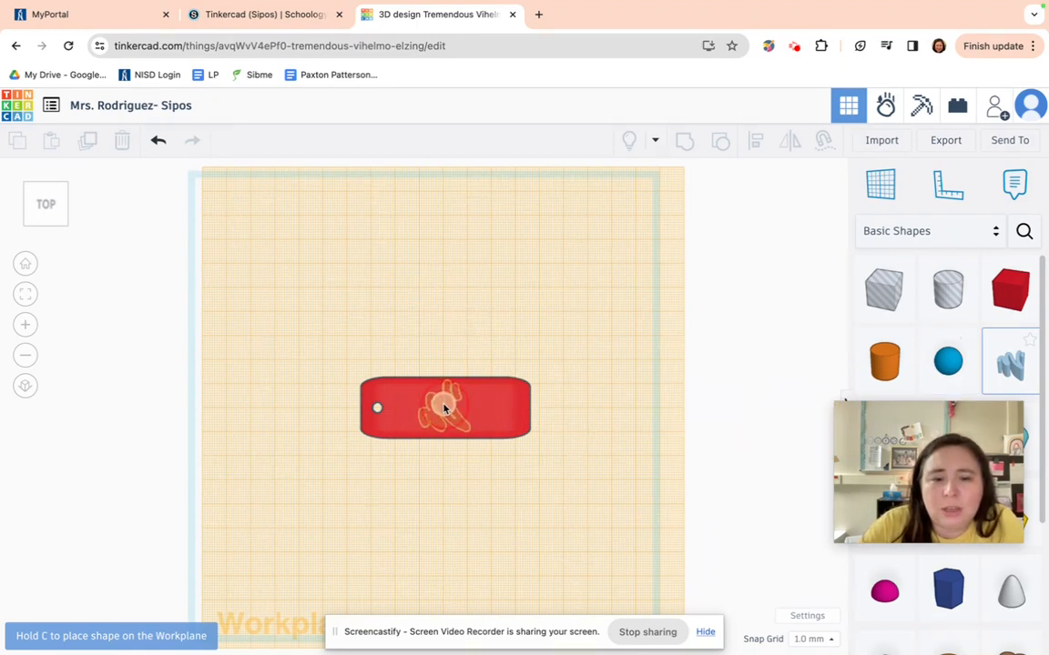
pyautogui.click(441, 408)
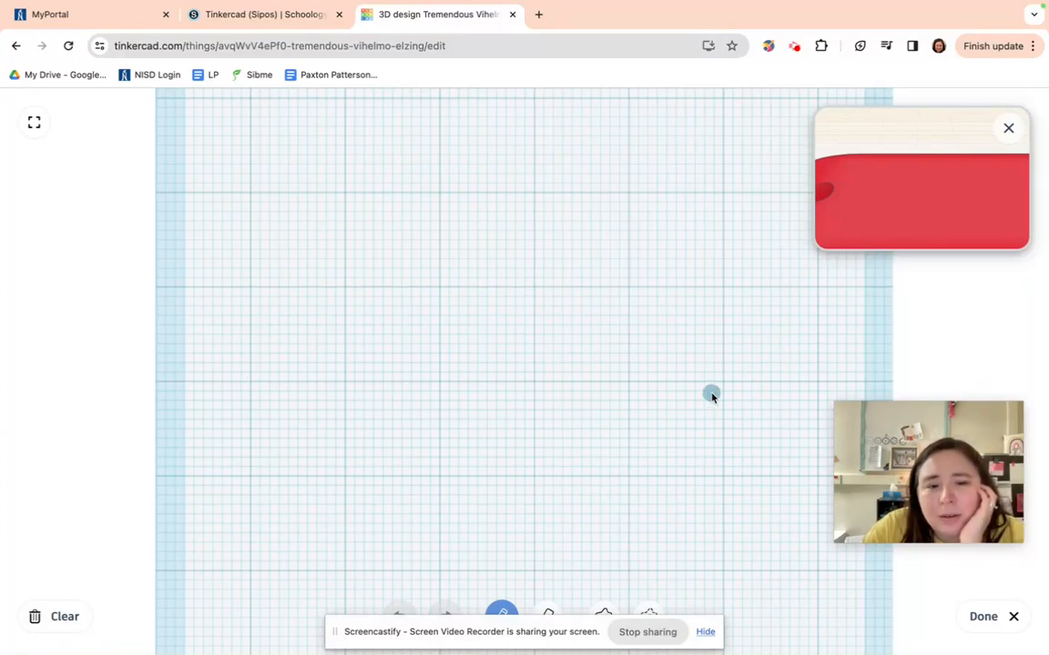
pyautogui.click(372, 207)
pyautogui.moveTo(372, 207)
pyautogui.mouseDown()
pyautogui.moveTo(335, 204)
pyautogui.moveTo(325, 305)
pyautogui.moveTo(337, 353)
pyautogui.moveTo(361, 367)
pyautogui.moveTo(382, 367)
pyautogui.moveTo(397, 352)
pyautogui.moveTo(398, 329)
pyautogui.mouseUp()
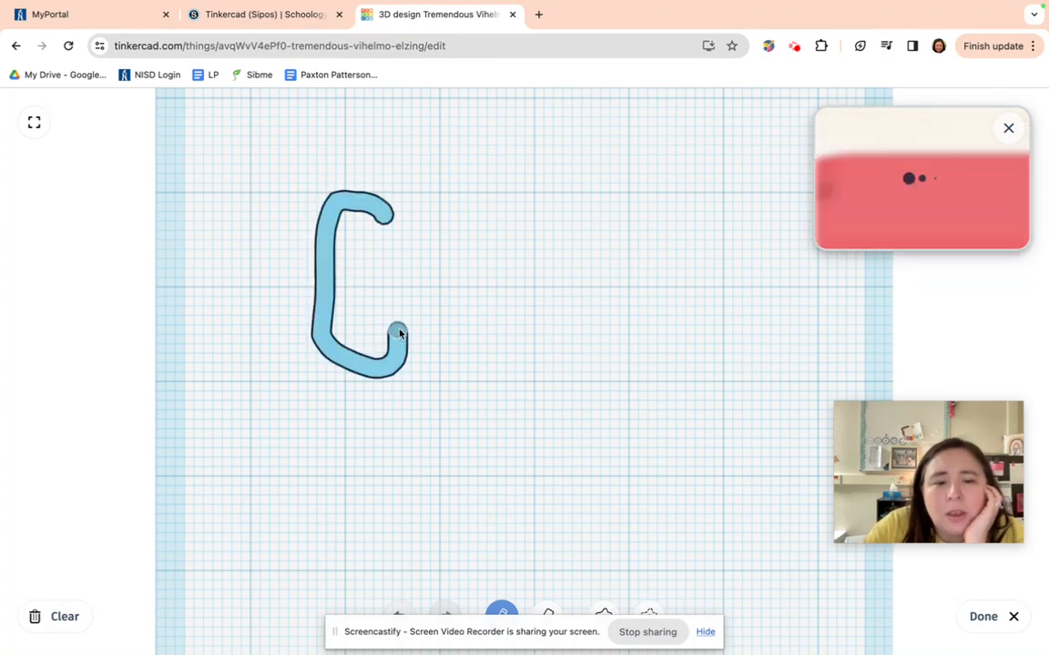
pyautogui.moveTo(437, 293)
pyautogui.mouseDown()
pyautogui.moveTo(437, 376)
pyautogui.moveTo(444, 312)
pyautogui.moveTo(466, 297)
pyautogui.moveTo(529, 328)
pyautogui.moveTo(528, 376)
pyautogui.mouseUp()
pyautogui.click(521, 265)
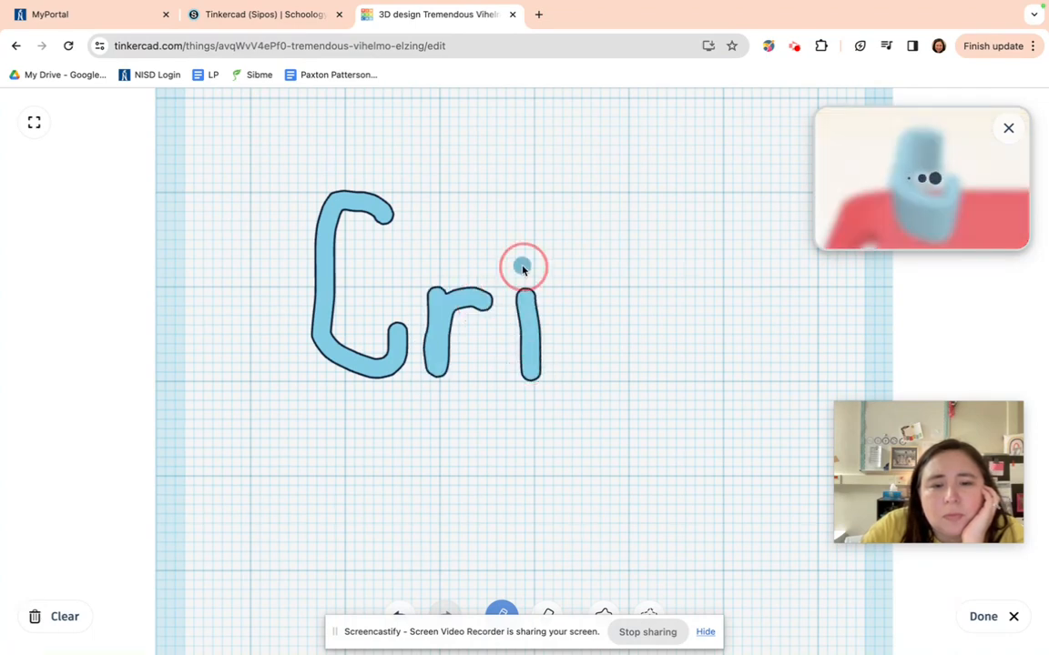
pyautogui.moveTo(587, 310)
pyautogui.mouseDown()
pyautogui.moveTo(575, 303)
pyautogui.moveTo(580, 339)
pyautogui.moveTo(604, 365)
pyautogui.moveTo(570, 369)
pyautogui.mouseUp()
pyautogui.moveTo(670, 308)
pyautogui.mouseDown()
pyautogui.moveTo(638, 306)
pyautogui.moveTo(662, 360)
pyautogui.moveTo(634, 368)
pyautogui.moveTo(696, 306)
pyautogui.moveTo(726, 362)
pyautogui.mouseUp()
pyautogui.moveTo(737, 289); pyautogui.dragTo(726, 413)
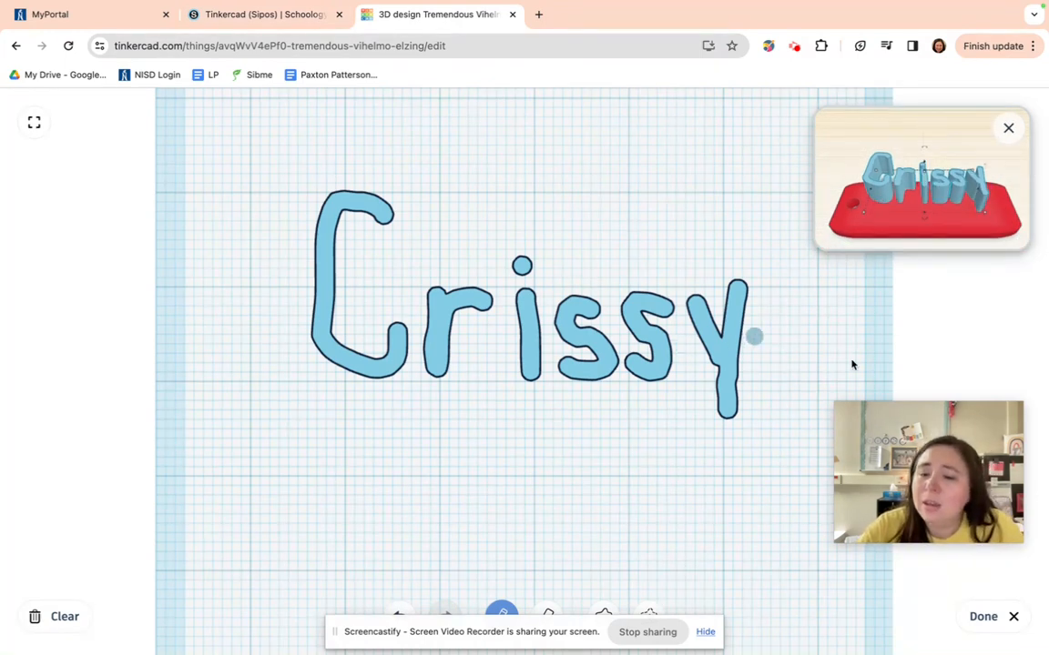
pyautogui.click(992, 624)
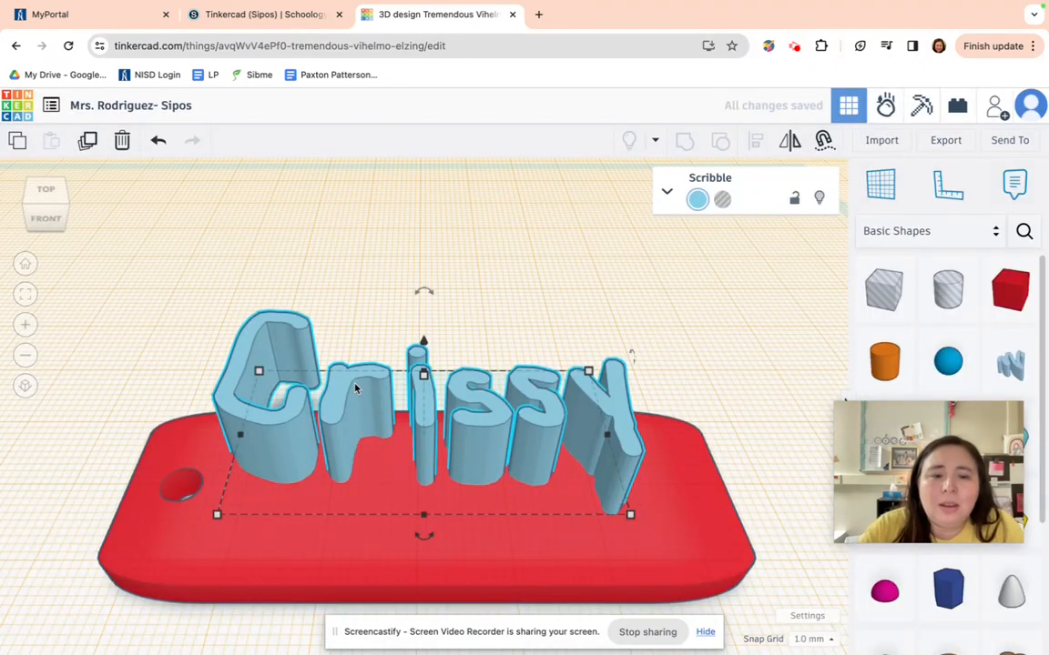
# Resize the scribbled name to about 43 × 20 mm and position it within the red plate, clear of the hole
pyautogui.moveTo(419, 406); pyautogui.dragTo(425, 467)
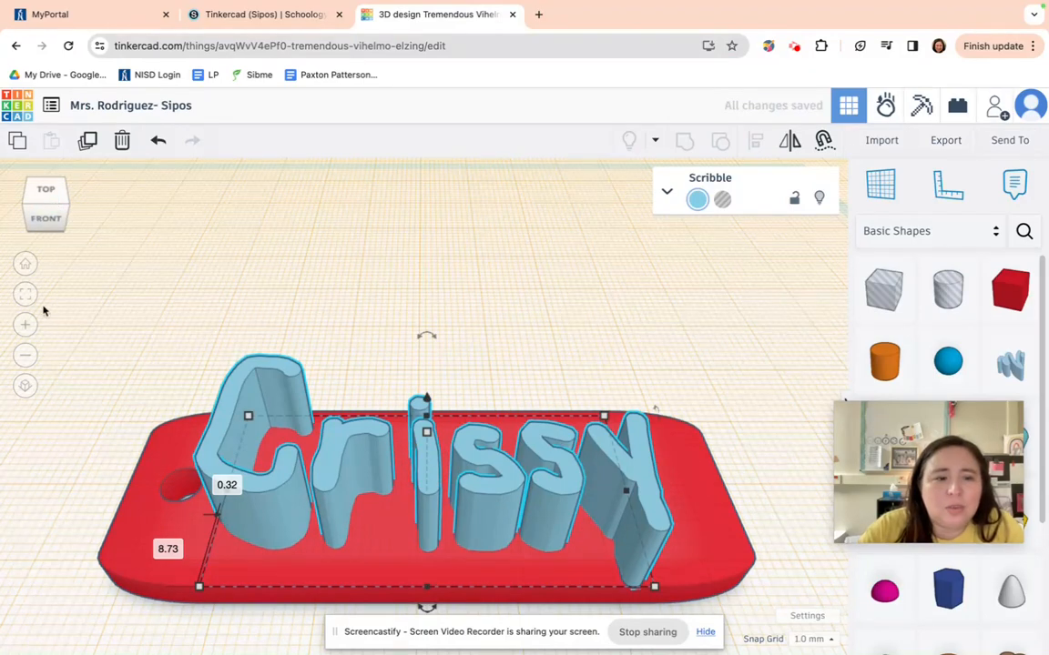
pyautogui.click(26, 356)
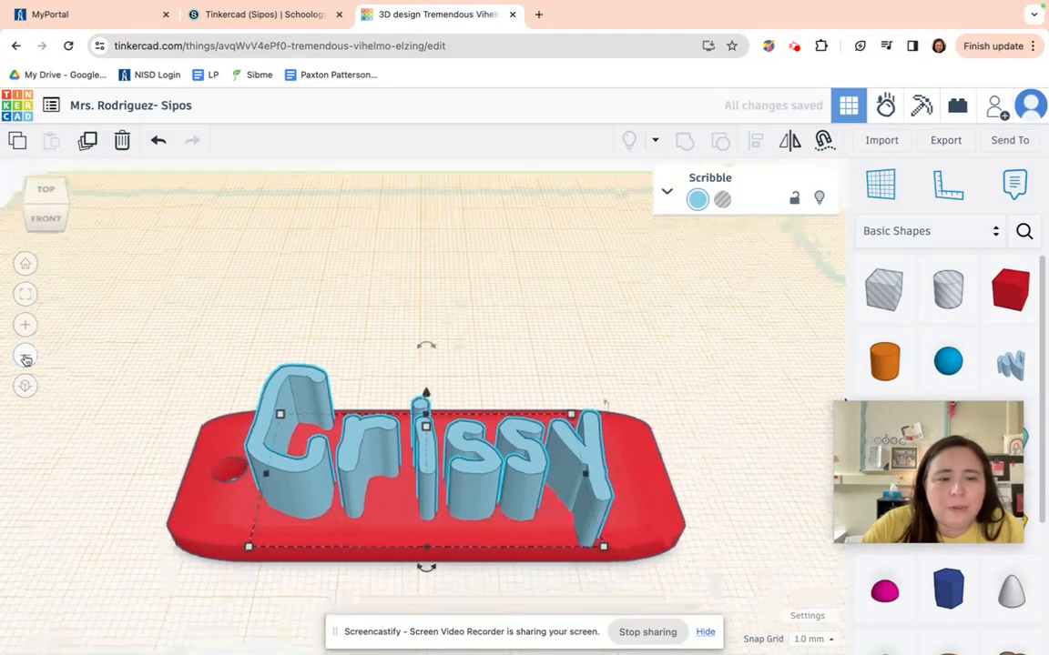
pyautogui.click(25, 358)
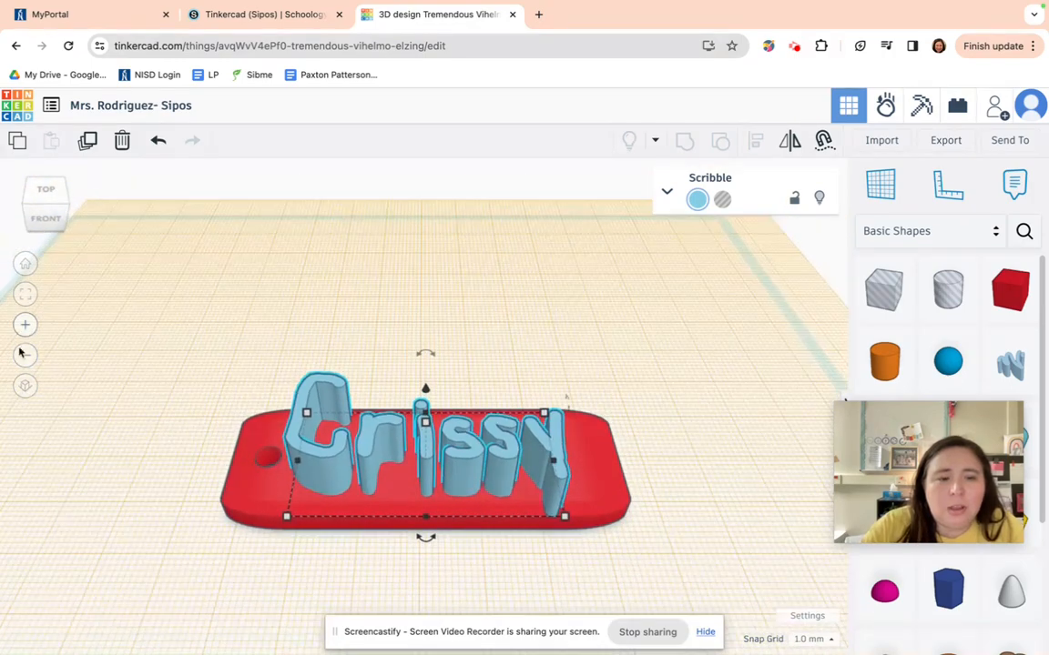
pyautogui.click(30, 195)
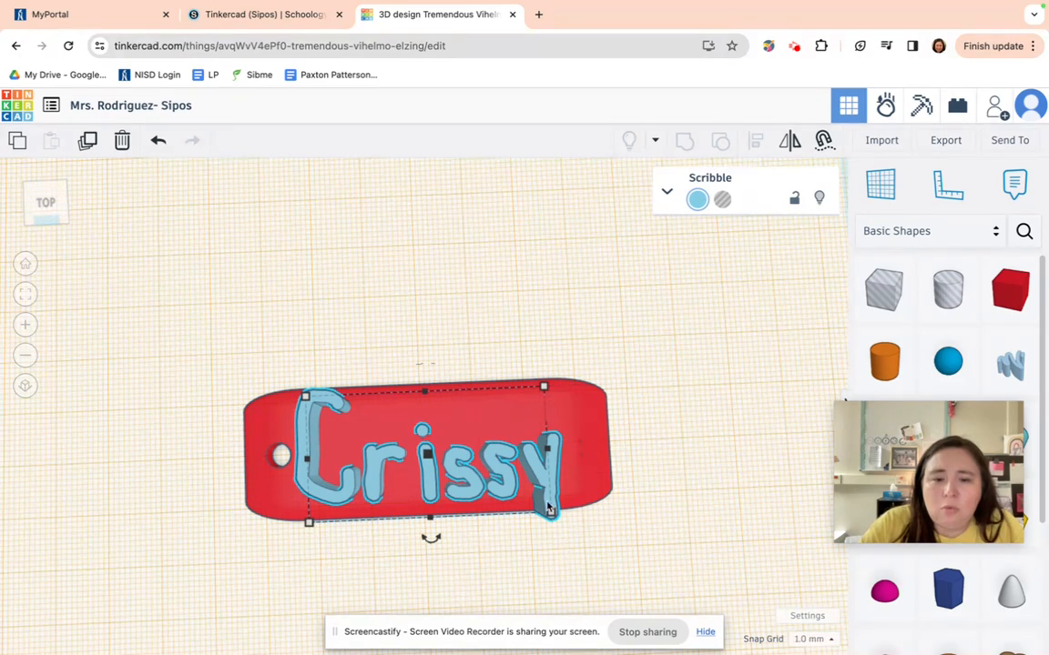
pyautogui.moveTo(551, 513); pyautogui.dragTo(534, 495)
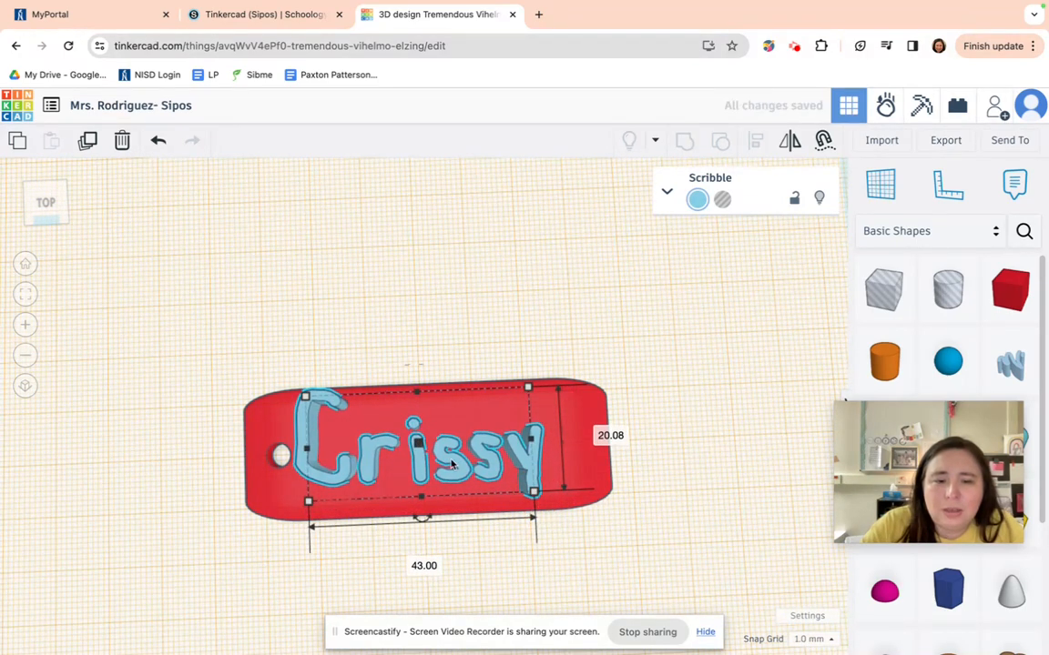
pyautogui.moveTo(422, 461); pyautogui.dragTo(442, 468)
pyautogui.click(171, 438)
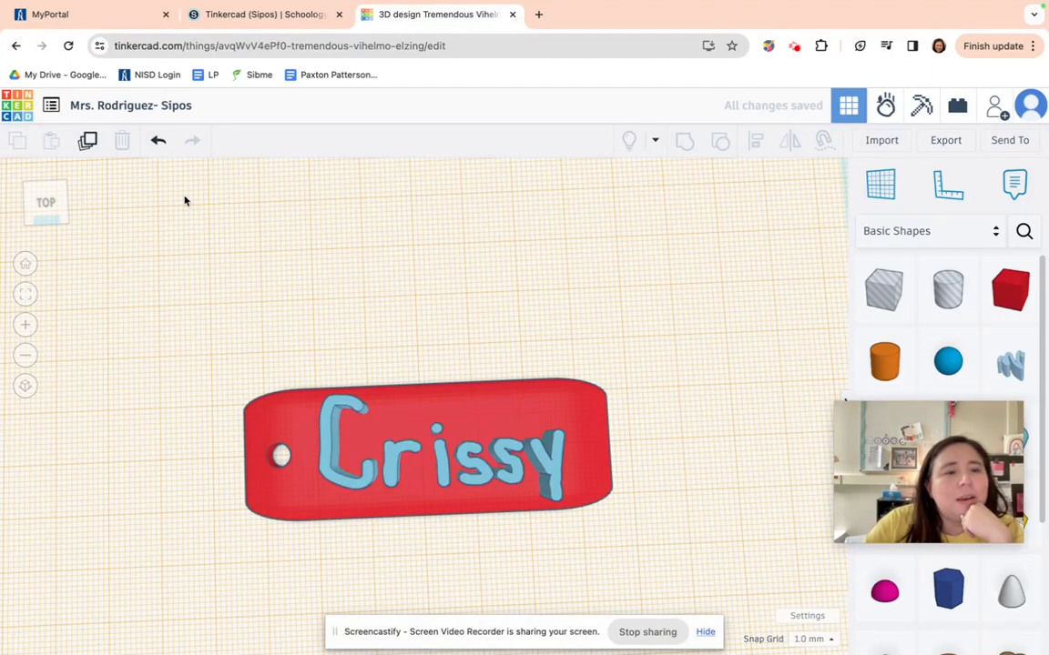
pyautogui.click(54, 190)
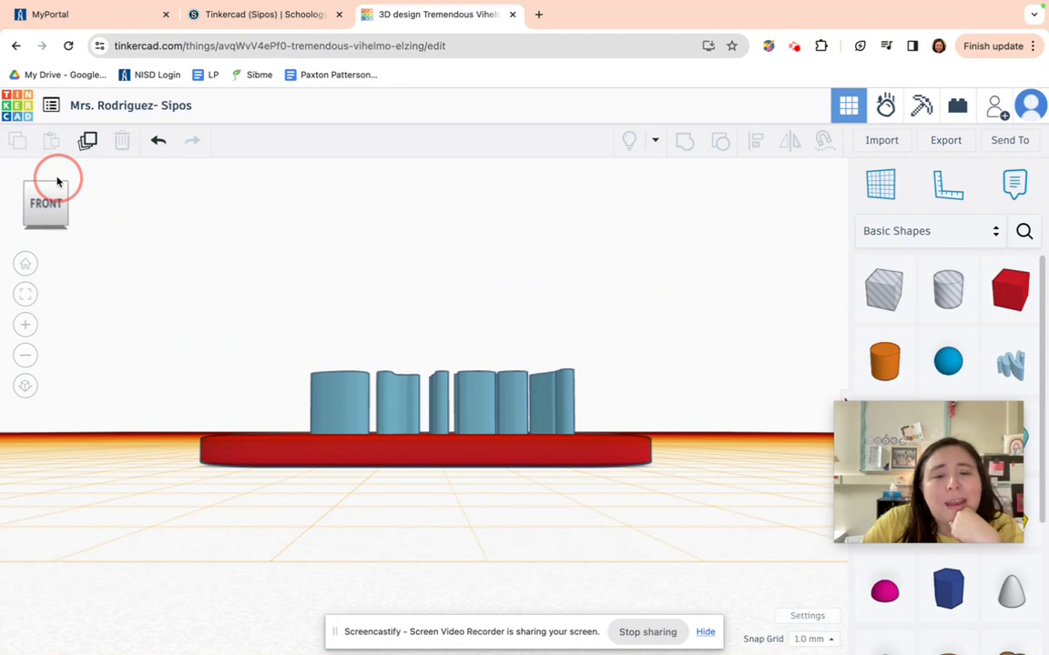
# Set the height of the scribbled name on the red plate to 2.5 mm
pyautogui.click(56, 182)
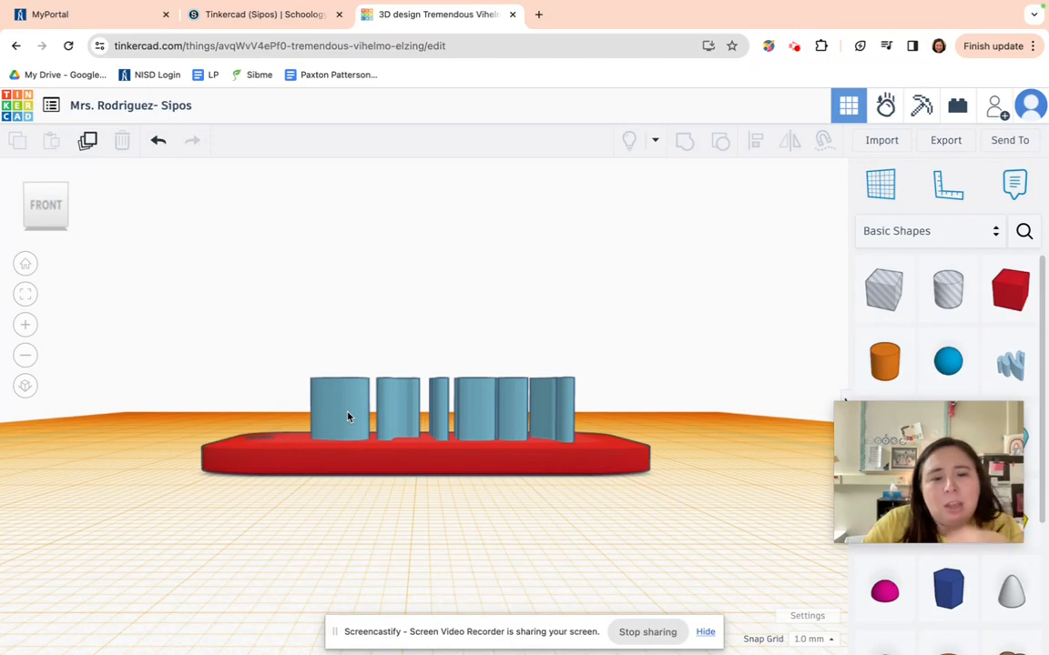
pyautogui.click(59, 206)
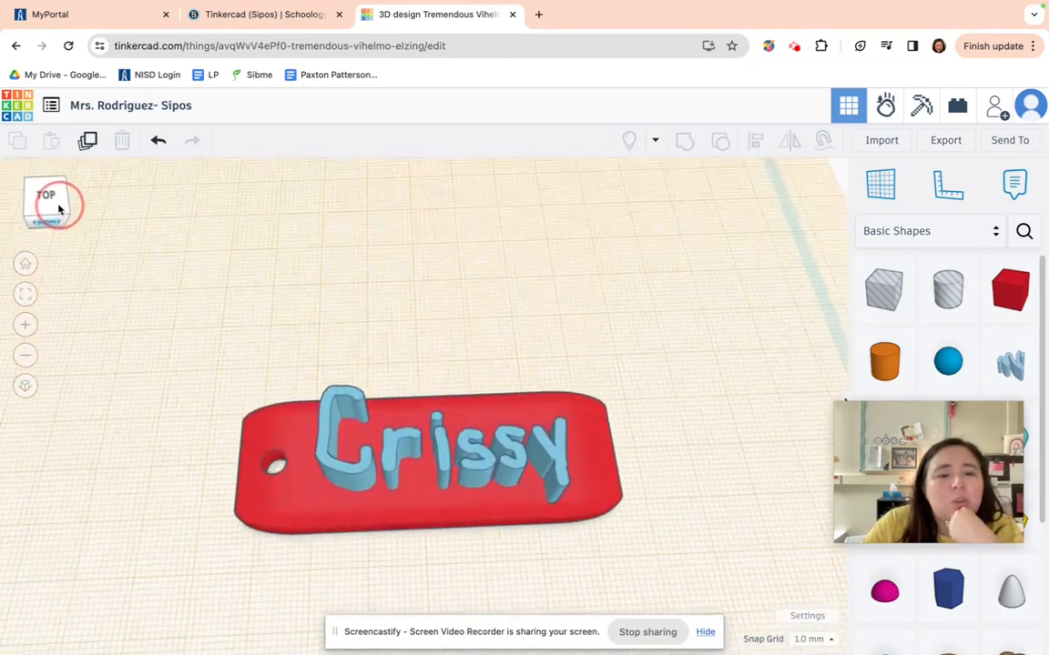
pyautogui.click(389, 461)
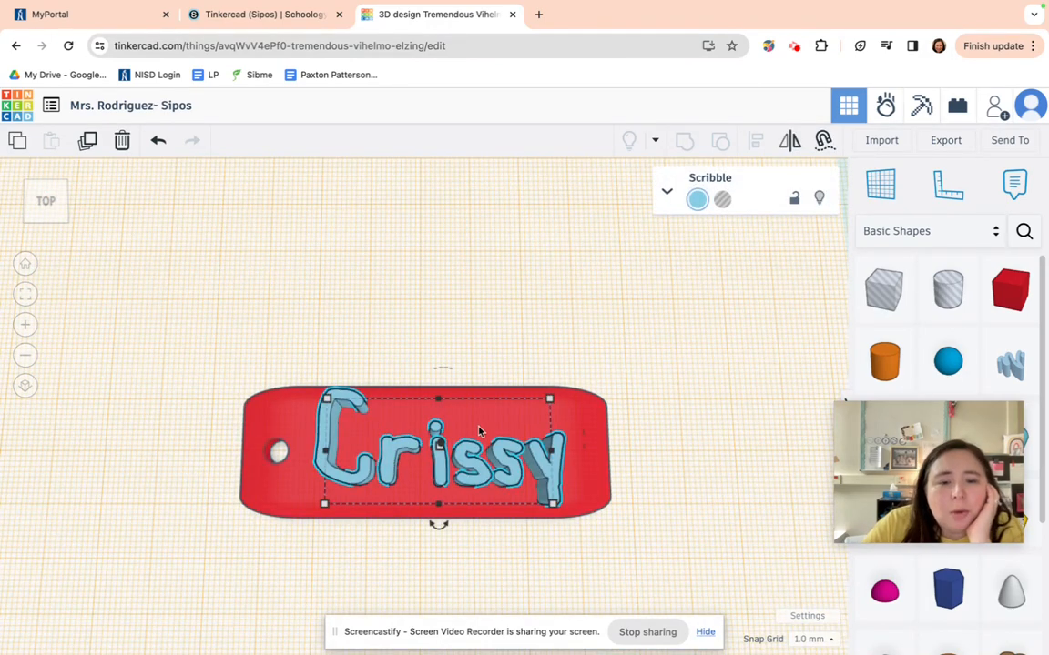
pyautogui.moveTo(441, 452)
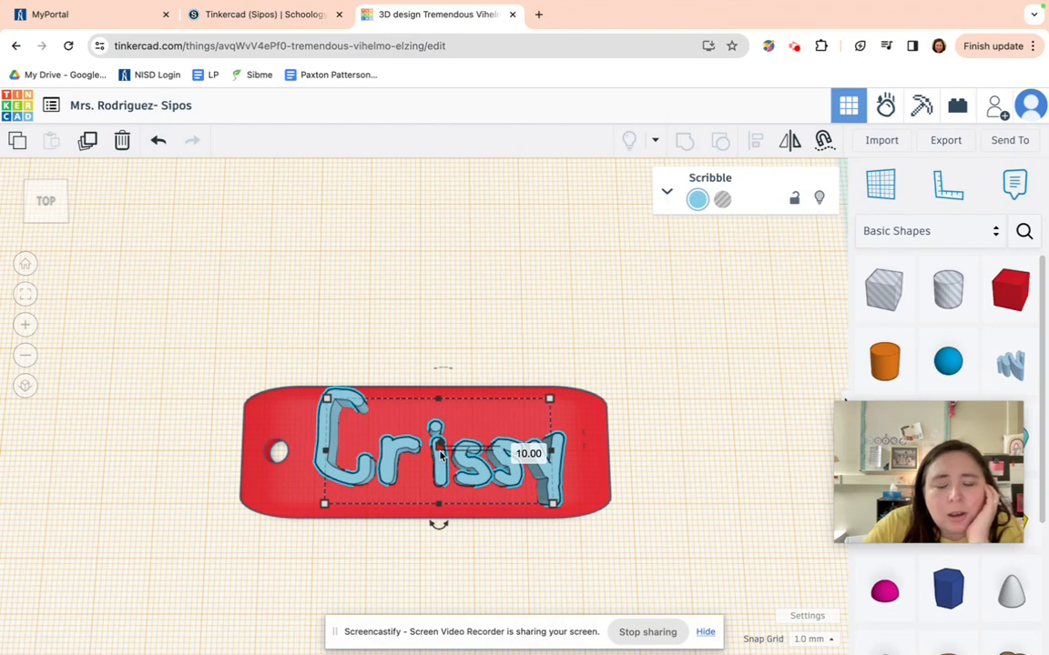
pyautogui.click(516, 449)
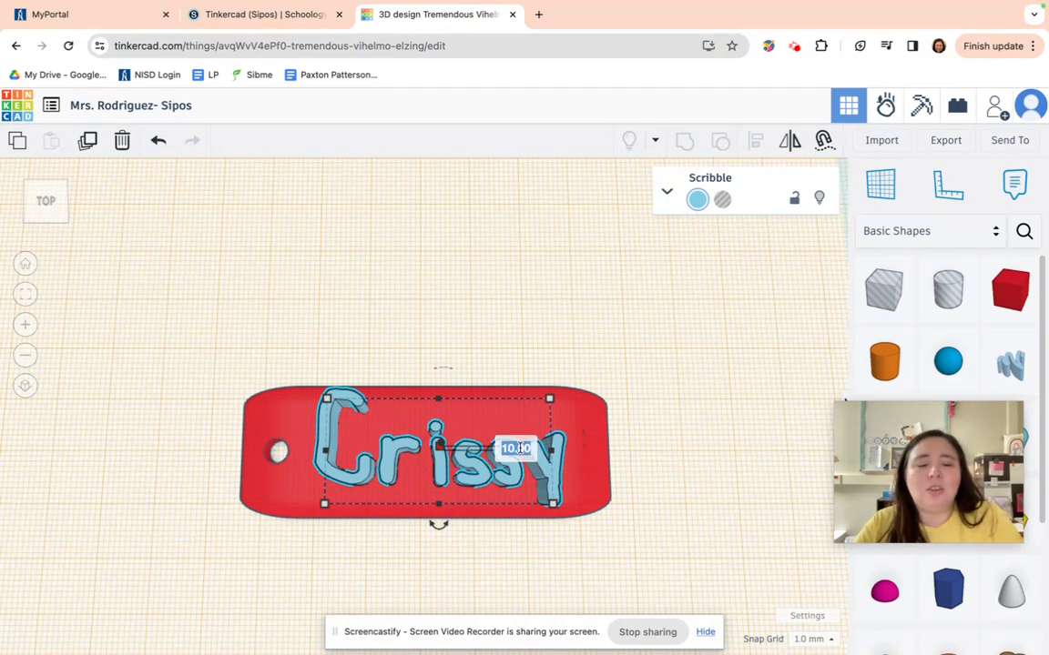
pyautogui.write('2')
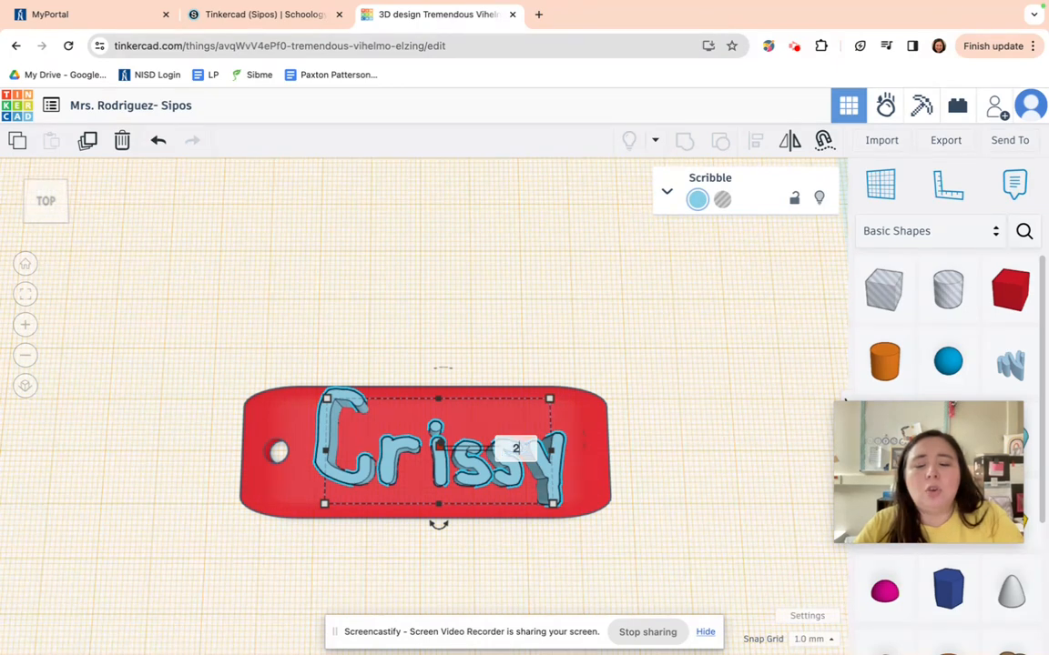
pyautogui.write('.5')
pyautogui.press('Return')
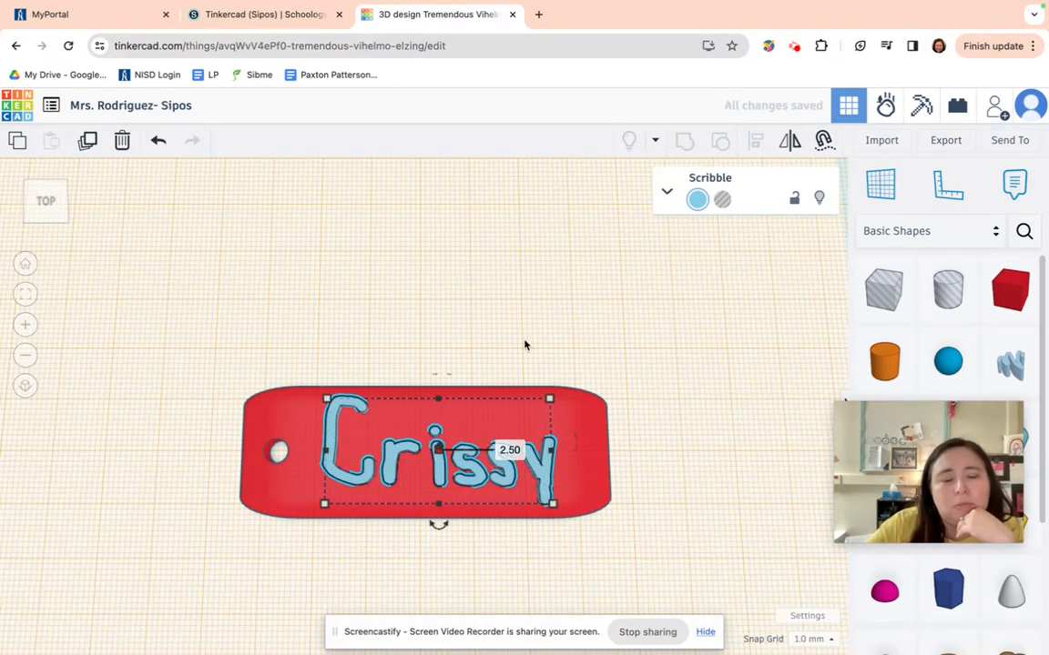
# Select the red plate together with the scribbled name and group them into one object
pyautogui.click(58, 189)
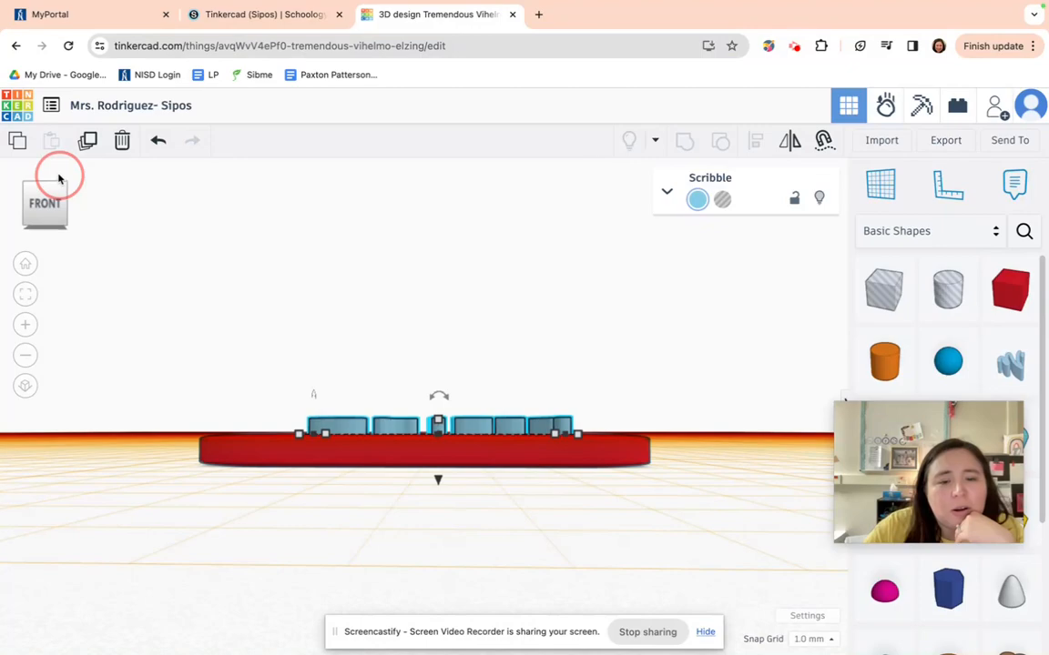
pyautogui.click(57, 180)
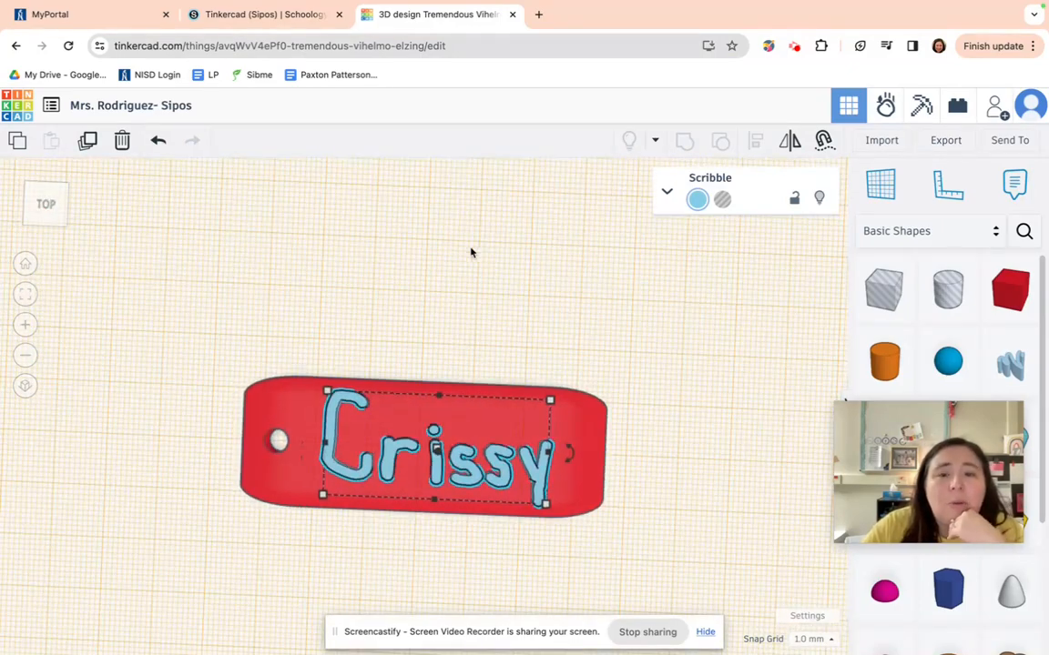
pyautogui.moveTo(166, 275); pyautogui.dragTo(693, 577)
pyautogui.click(684, 140)
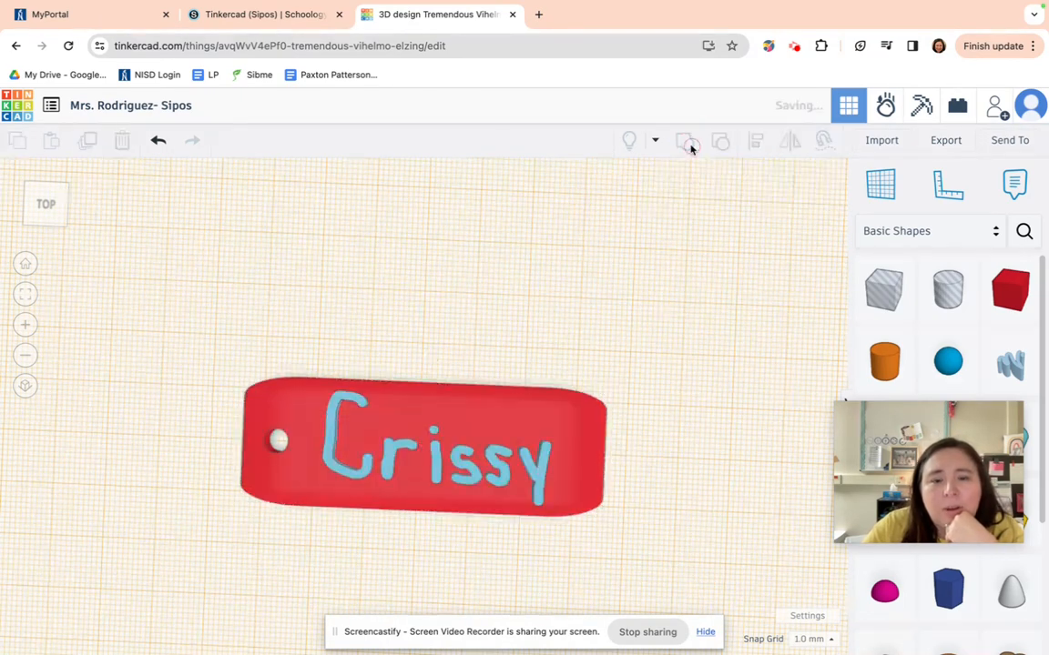